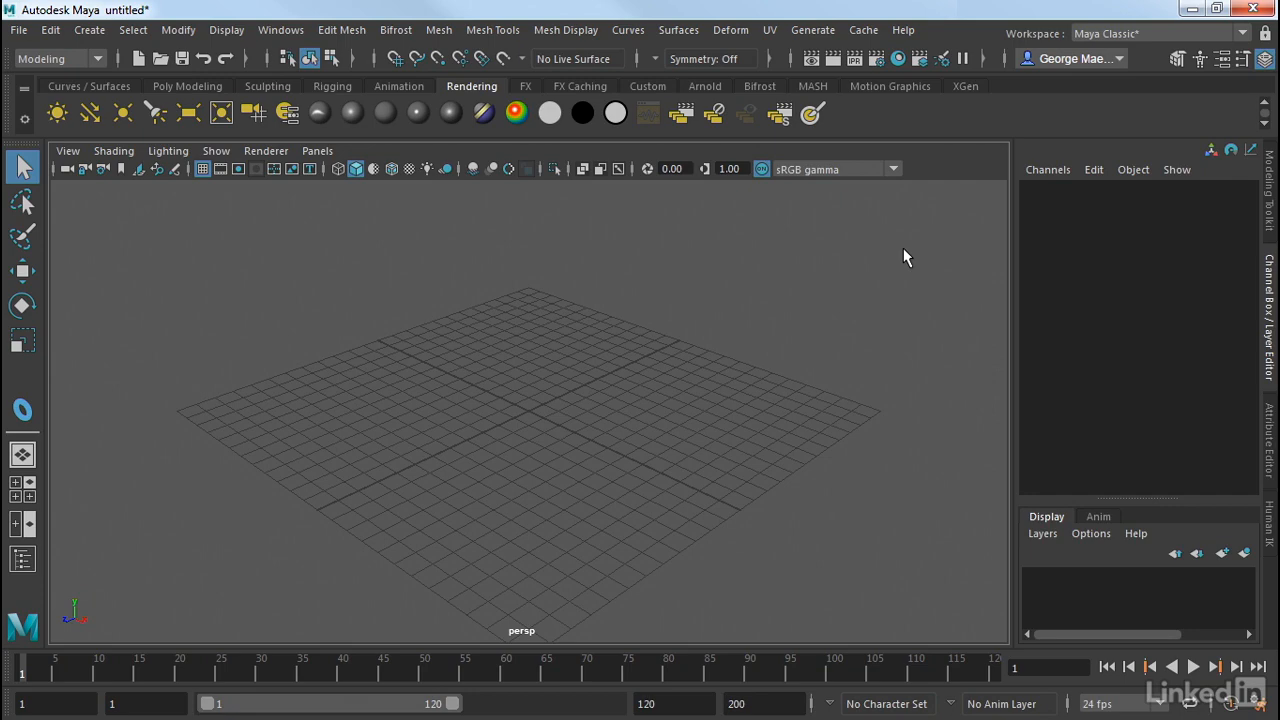
Create a NURBS circle interactively on the grid, centred near the origin in the perspective view.
{"action": "left_click", "coordinate": [111, 85]}
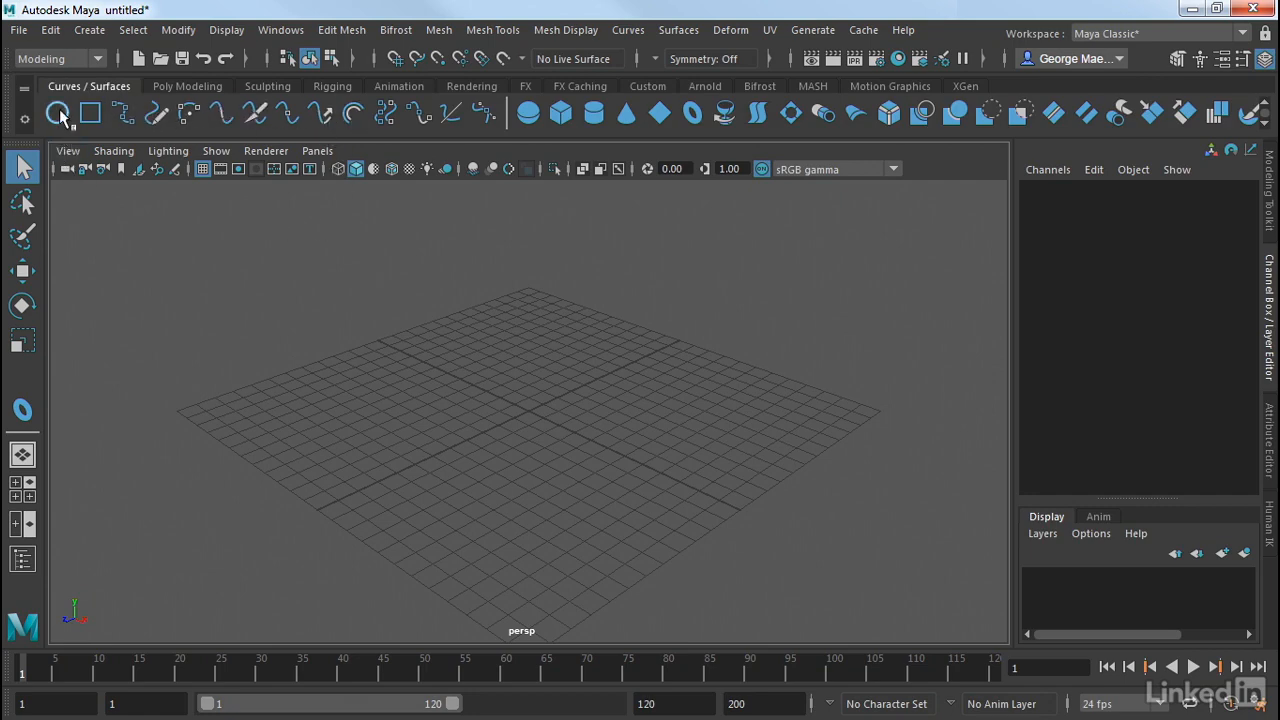
{"action": "left_click", "coordinate": [88, 33]}
{"action": "mouse_move", "coordinate": [122, 80]}
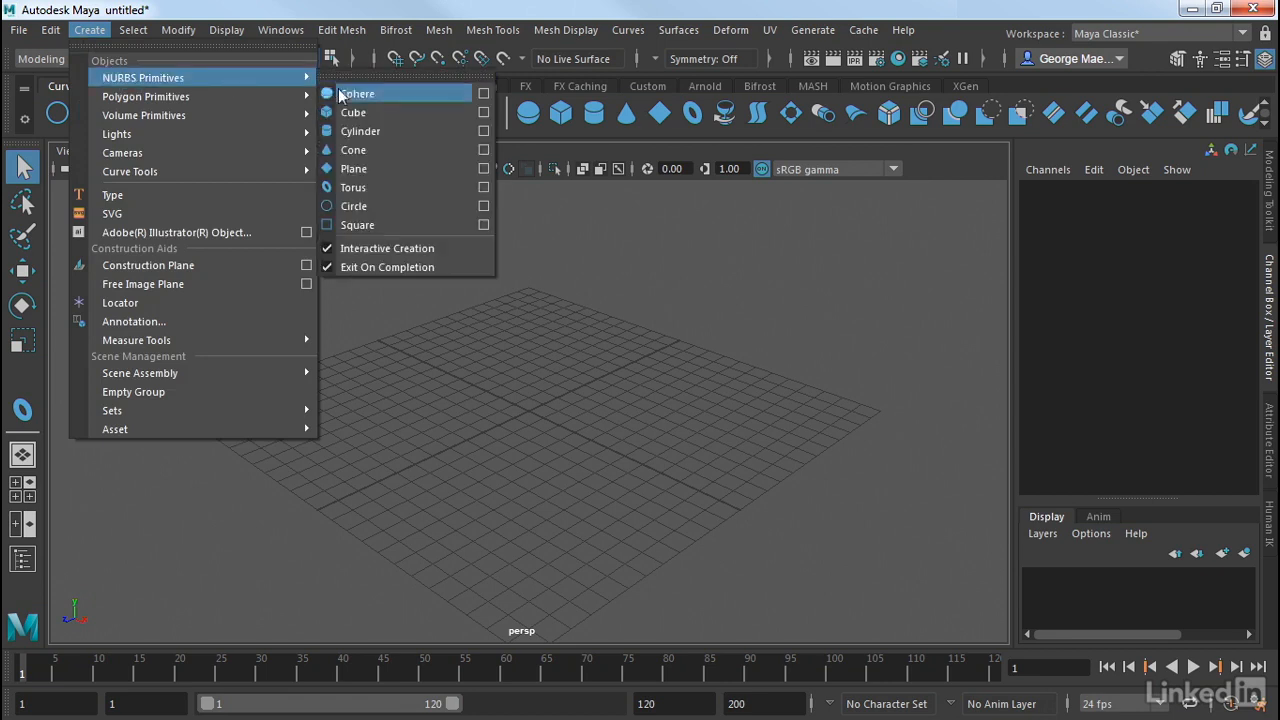
{"action": "left_click", "coordinate": [354, 206]}
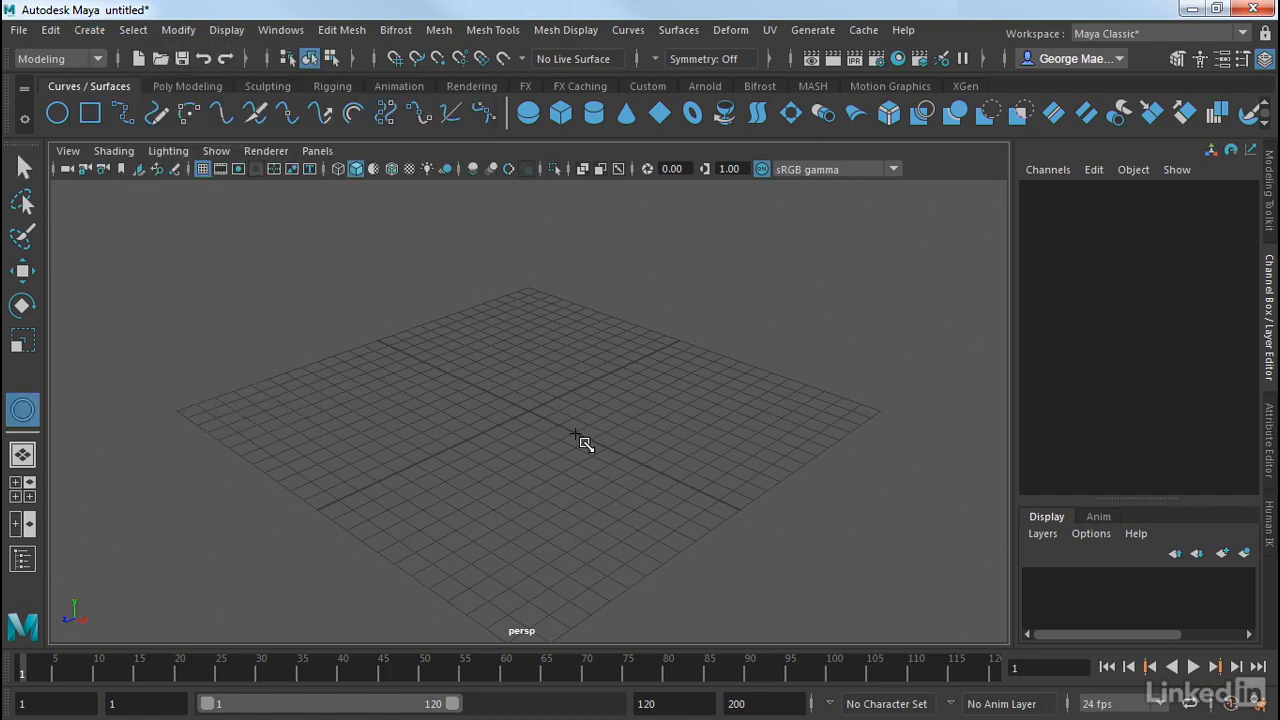
{"action": "left_click_drag", "start_coordinate": [528, 408], "coordinate": [652, 489]}
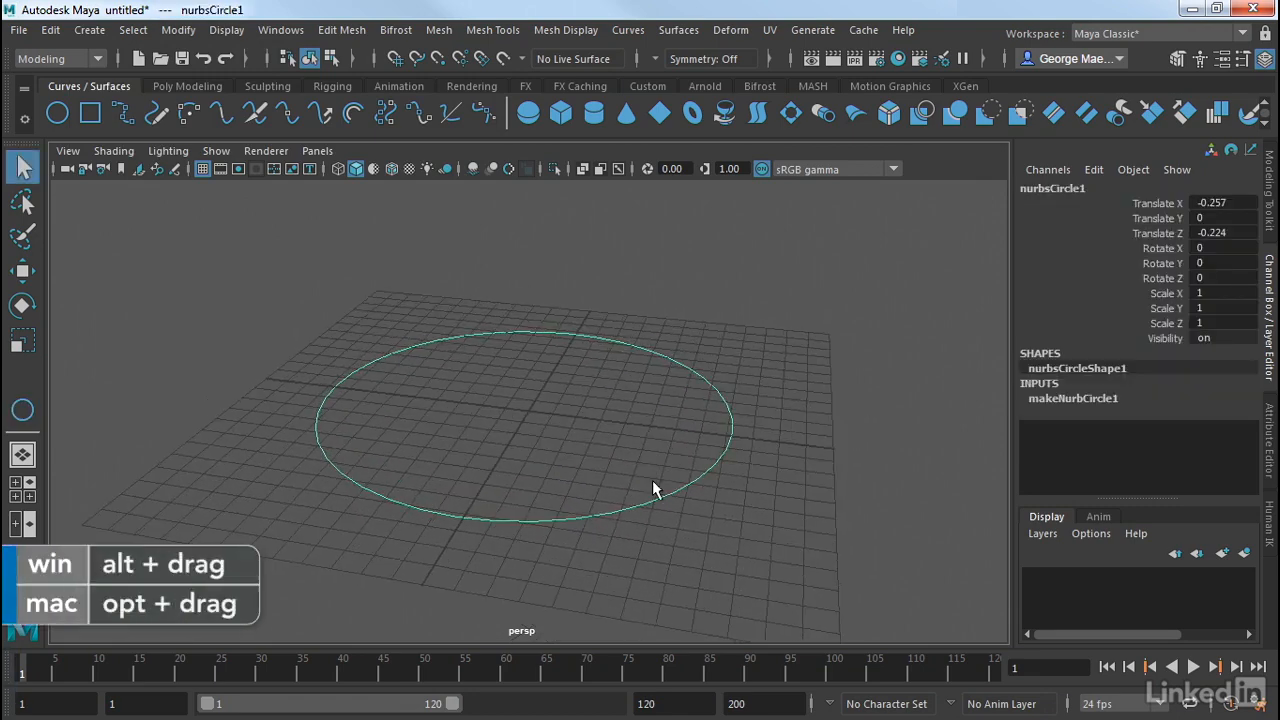
Display the circle's control vertices and raise the two adjacent ones at its +X front side along Y.
{"action": "right_click", "coordinate": [680, 364]}
{"action": "right_click_drag", "start_coordinate": [680, 363], "coordinate": [516, 221]}
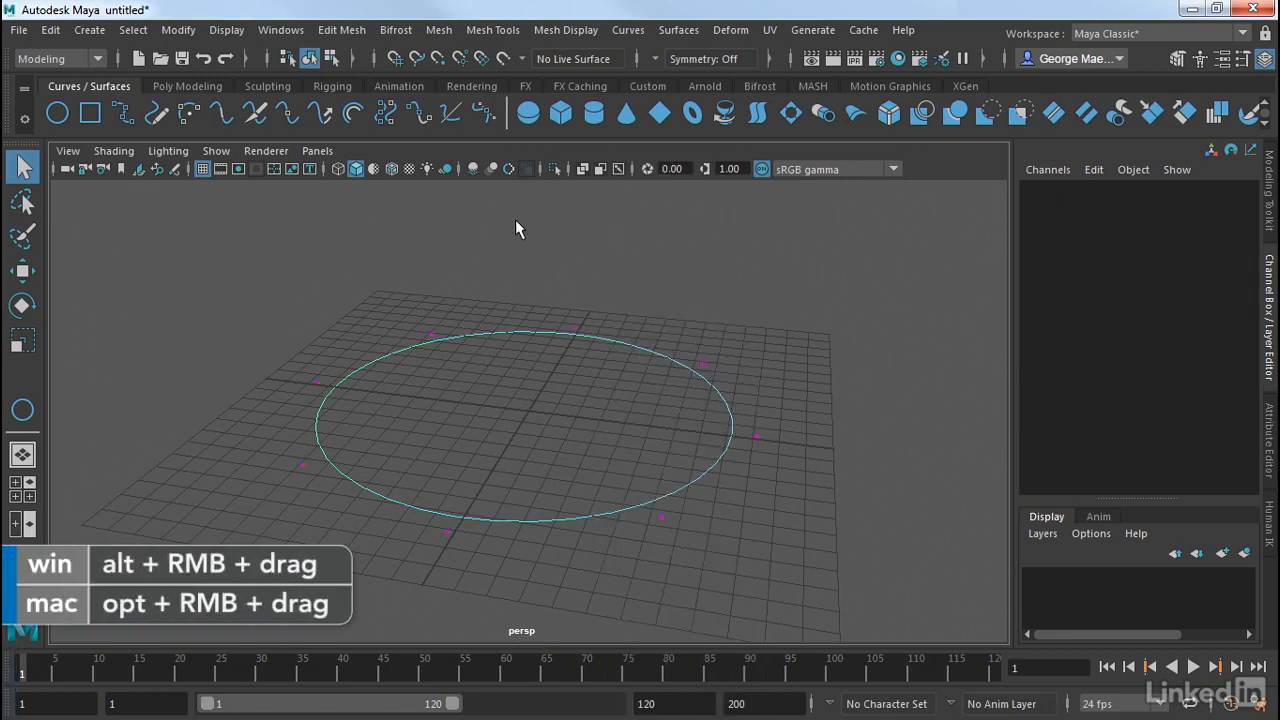
{"action": "left_click_drag", "start_coordinate": [748, 324], "coordinate": [700, 371]}
{"action": "left_click_drag", "start_coordinate": [800, 405], "coordinate": [619, 532]}
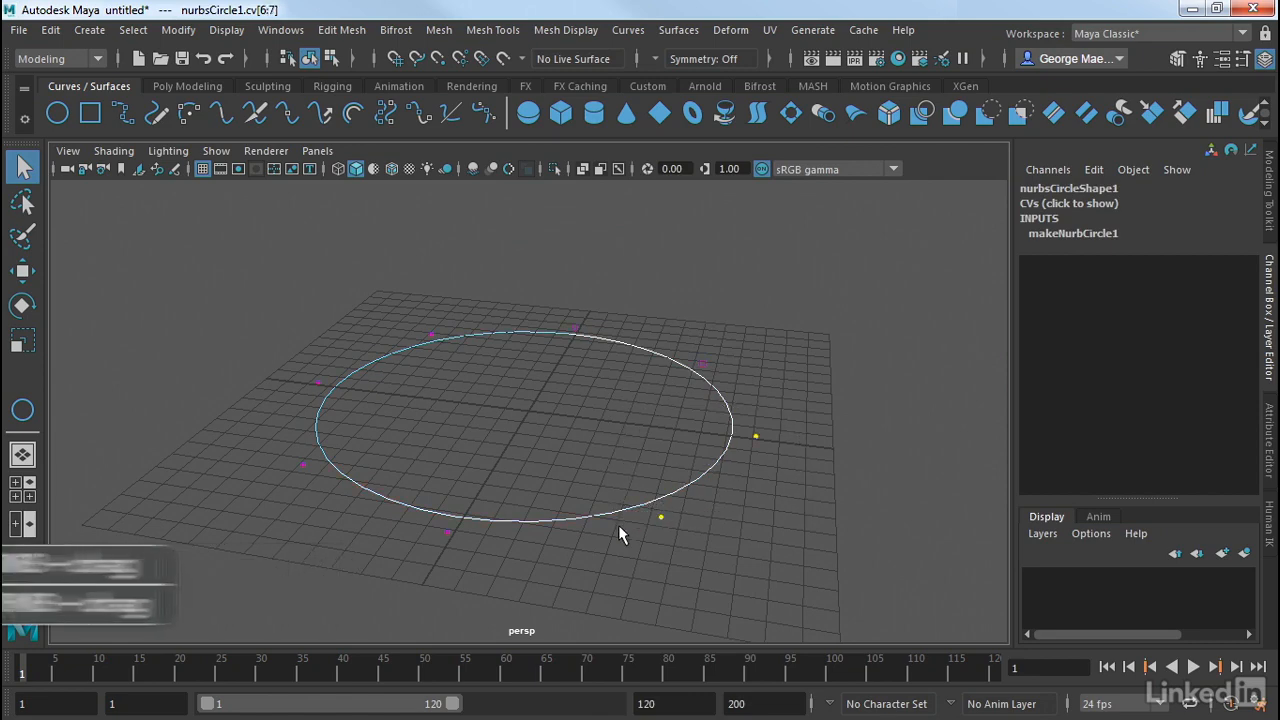
{"action": "key", "text": "w"}
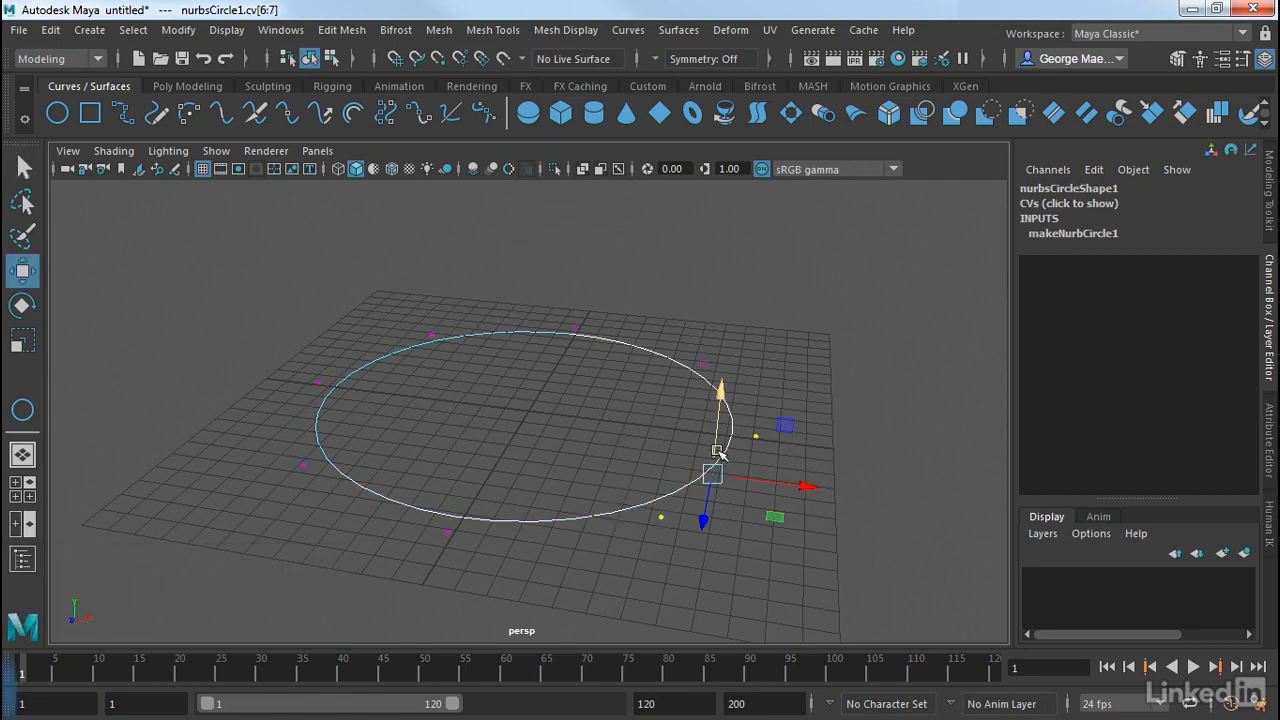
{"action": "left_click_drag", "start_coordinate": [717, 420], "coordinate": [708, 366]}
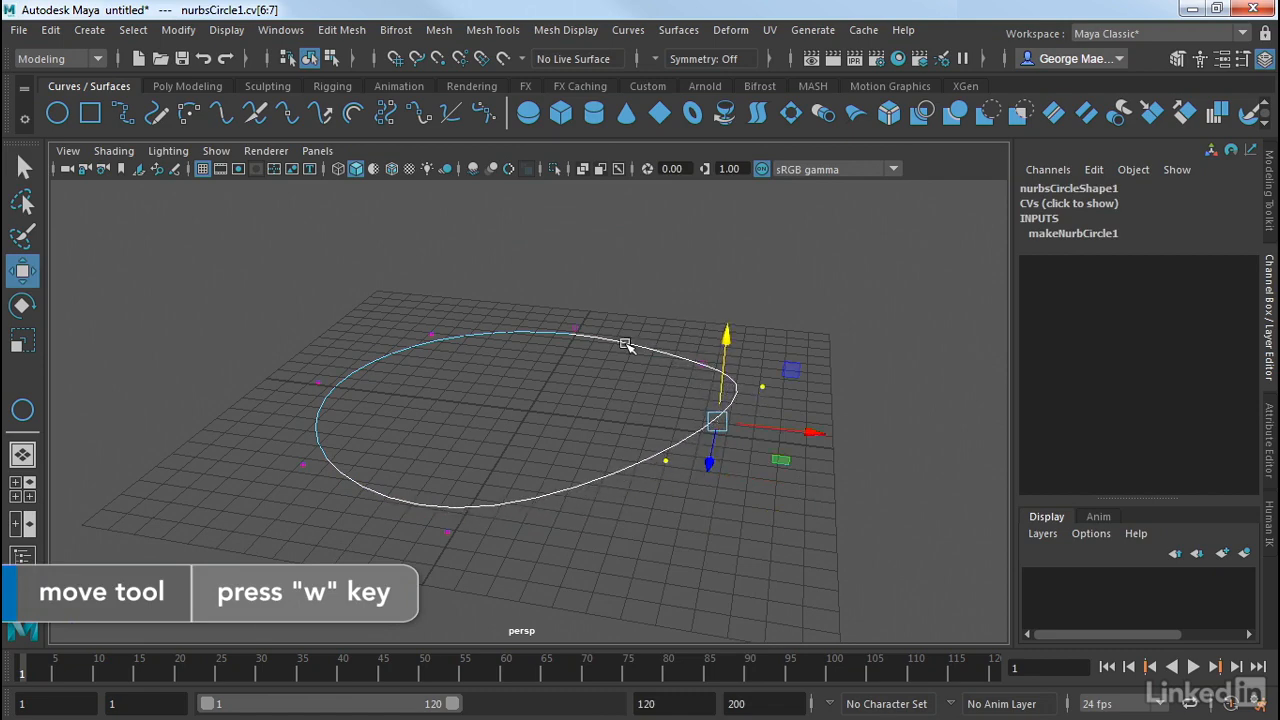
Move the two neighbouring control vertices at the circle's rear -X side inward along X, one after the other.
{"action": "left_click_drag", "start_coordinate": [466, 300], "coordinate": [231, 402]}
{"action": "left_click_drag", "start_coordinate": [395, 375], "coordinate": [497, 392]}
{"action": "left_click_drag", "start_coordinate": [336, 368], "coordinate": [466, 464]}
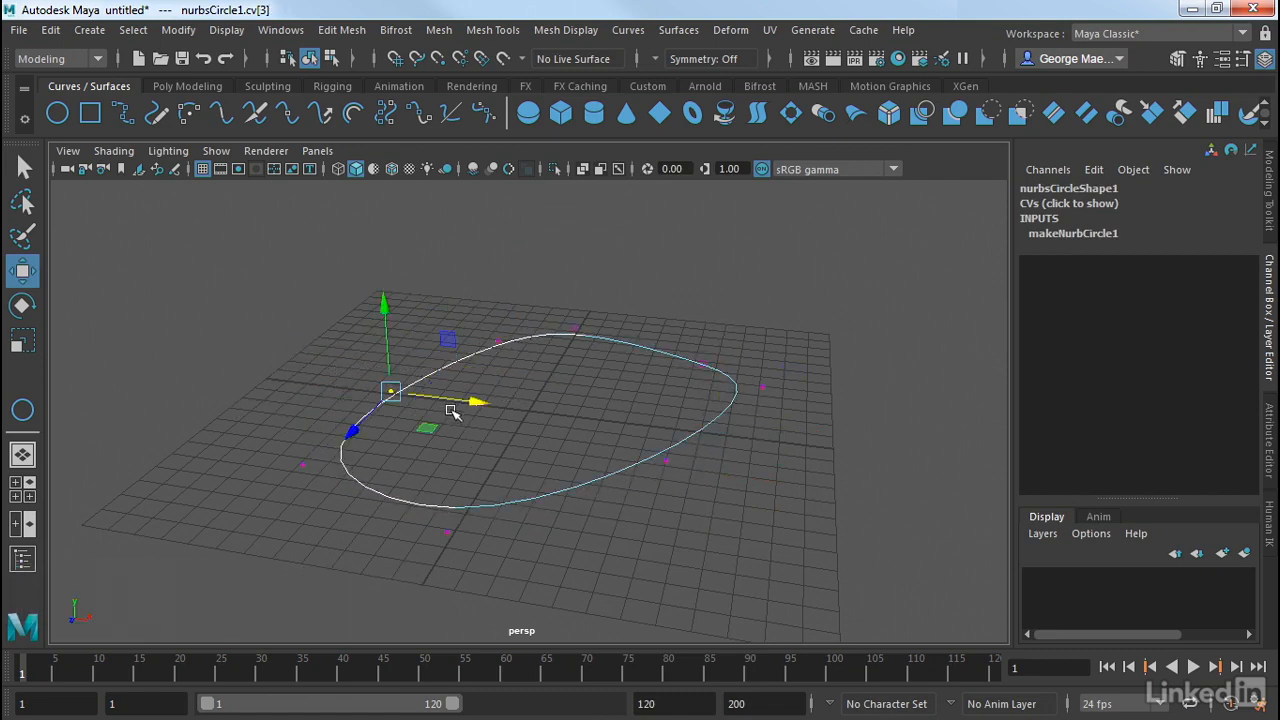
{"action": "left_click_drag", "start_coordinate": [456, 403], "coordinate": [488, 407]}
{"action": "left_click", "coordinate": [634, 423]}
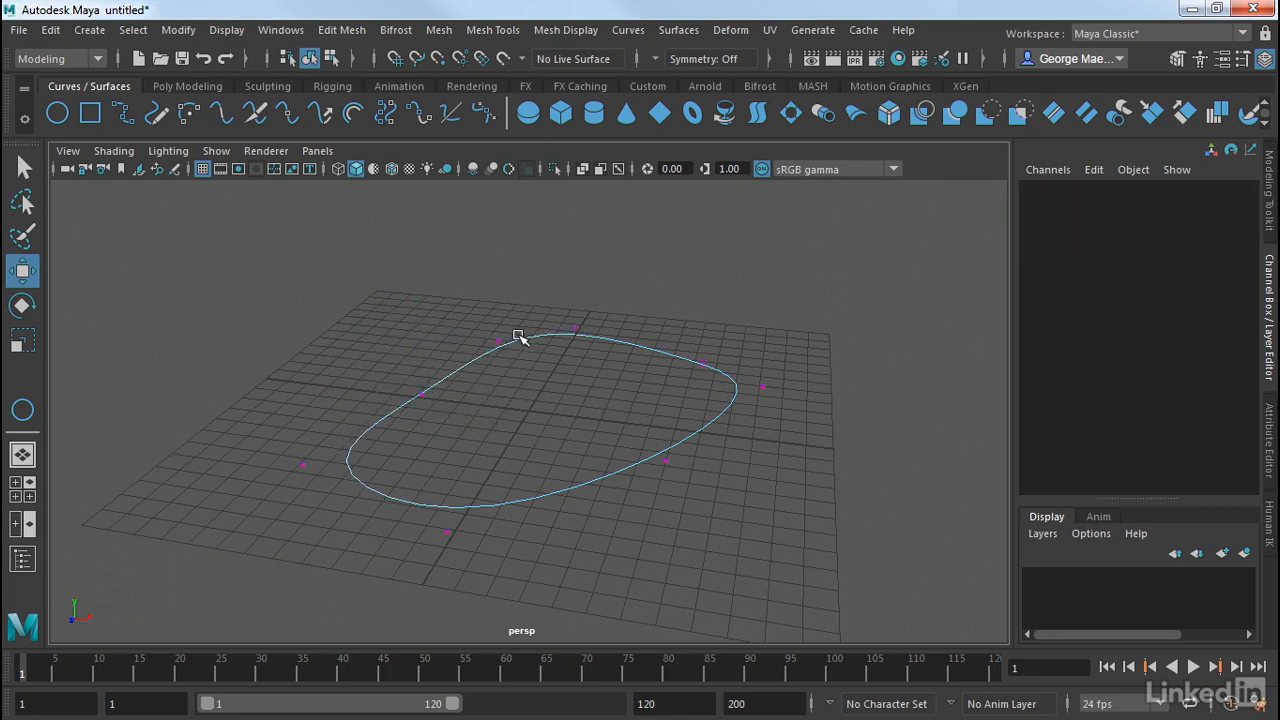
Return the reshaped circle to object mode and delete it.
{"action": "right_click_drag", "start_coordinate": [517, 337], "coordinate": [559, 184]}
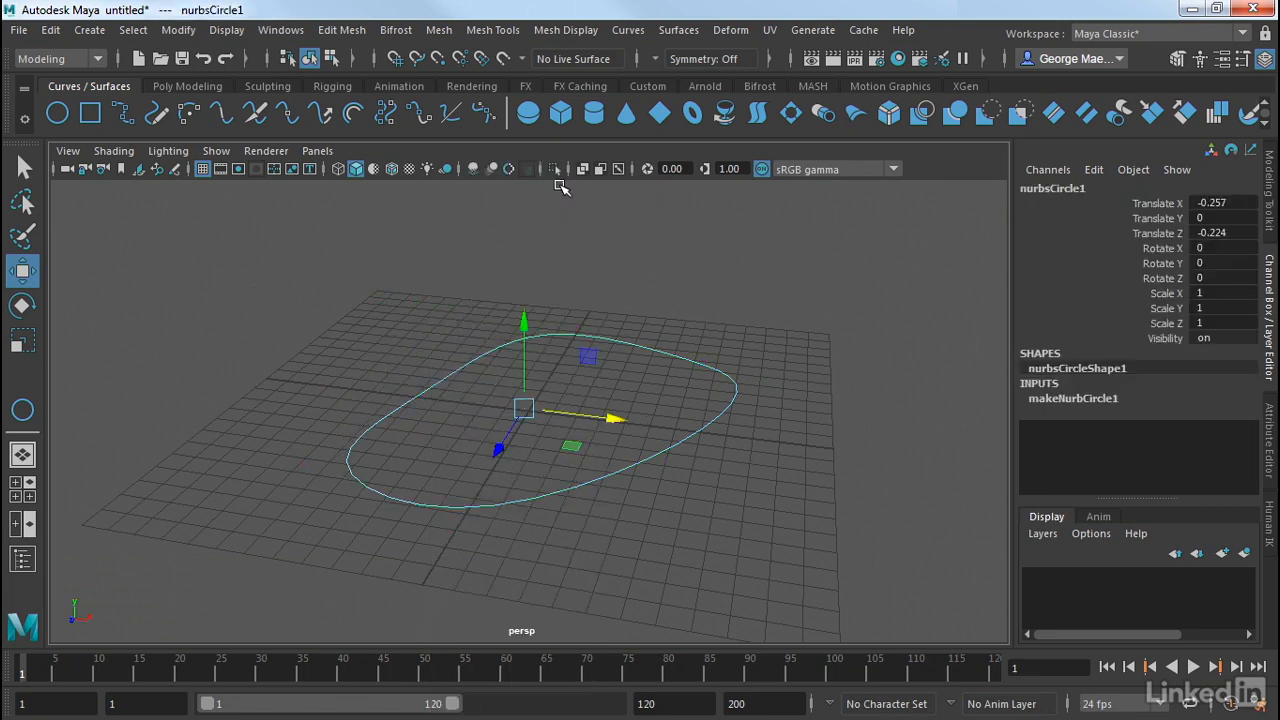
{"action": "mouse_move", "coordinate": [520, 292]}
{"action": "left_mouse_down", "text": "alt"}
{"action": "mouse_move", "coordinate": [500, 314]}
{"action": "mouse_move", "coordinate": [509, 363]}
{"action": "mouse_move", "coordinate": [521, 286]}
{"action": "mouse_move", "coordinate": [500, 277]}
{"action": "mouse_move", "coordinate": [502, 301]}
{"action": "left_mouse_up", "text": "alt"}
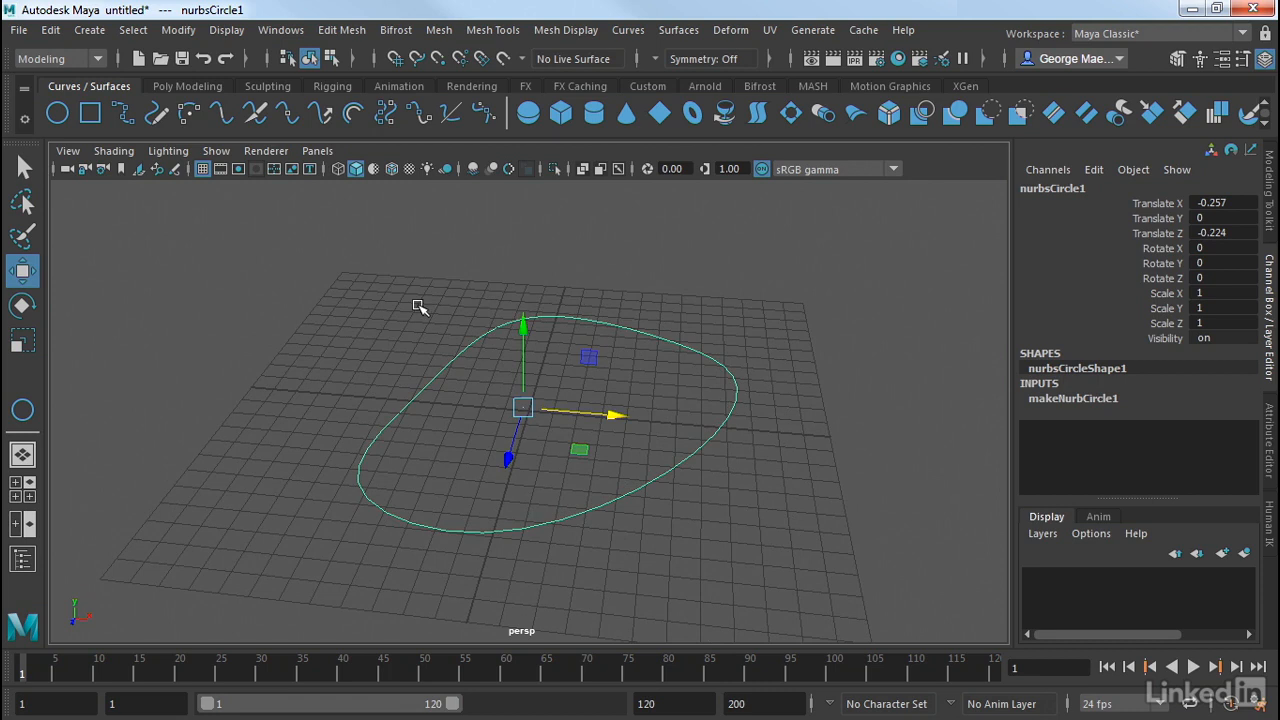
{"action": "key", "text": "Delete"}
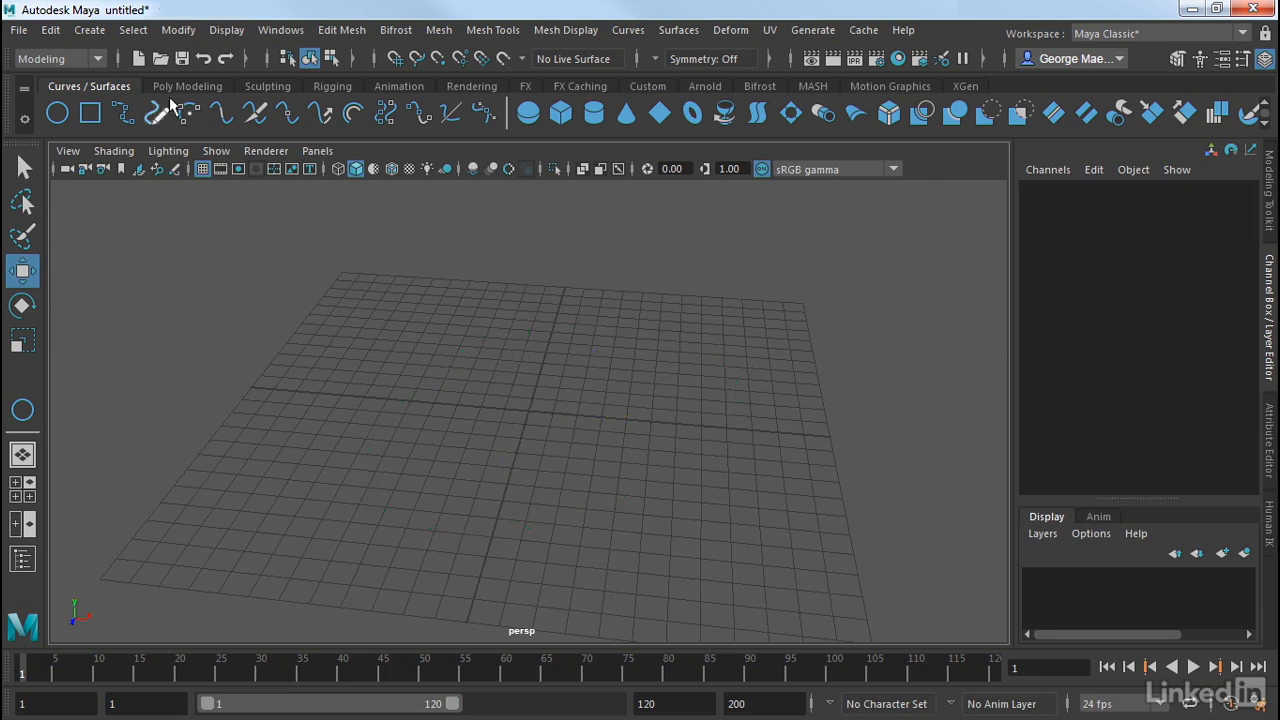
Detach the Curve Tools list as a floating window and place it clear of the grid's centre.
{"action": "left_click", "coordinate": [89, 30]}
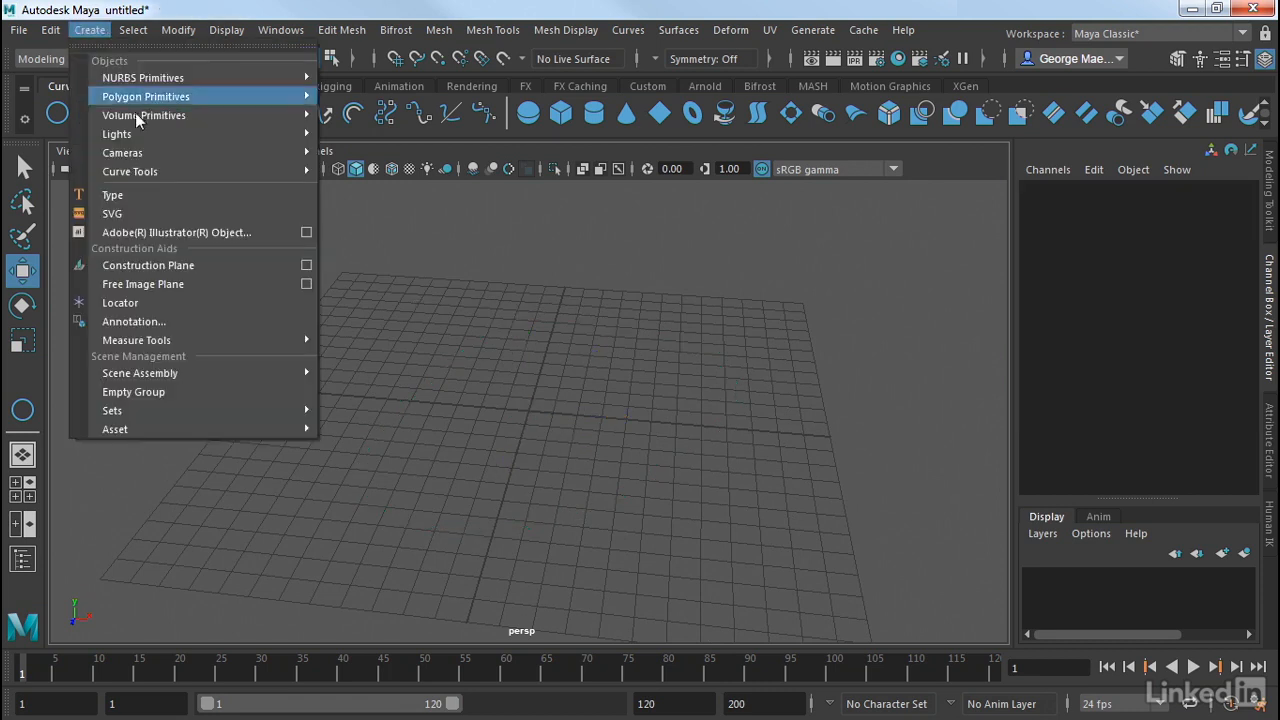
{"action": "mouse_move", "coordinate": [164, 172]}
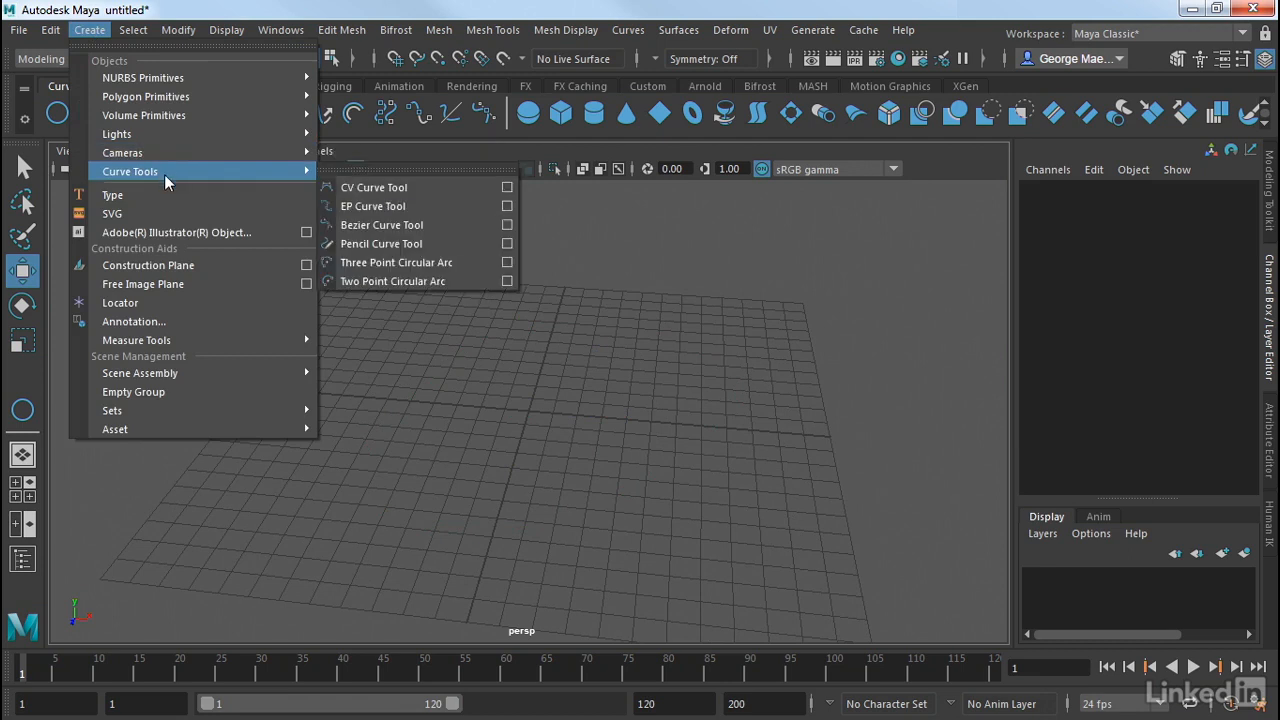
{"action": "left_click", "coordinate": [359, 166]}
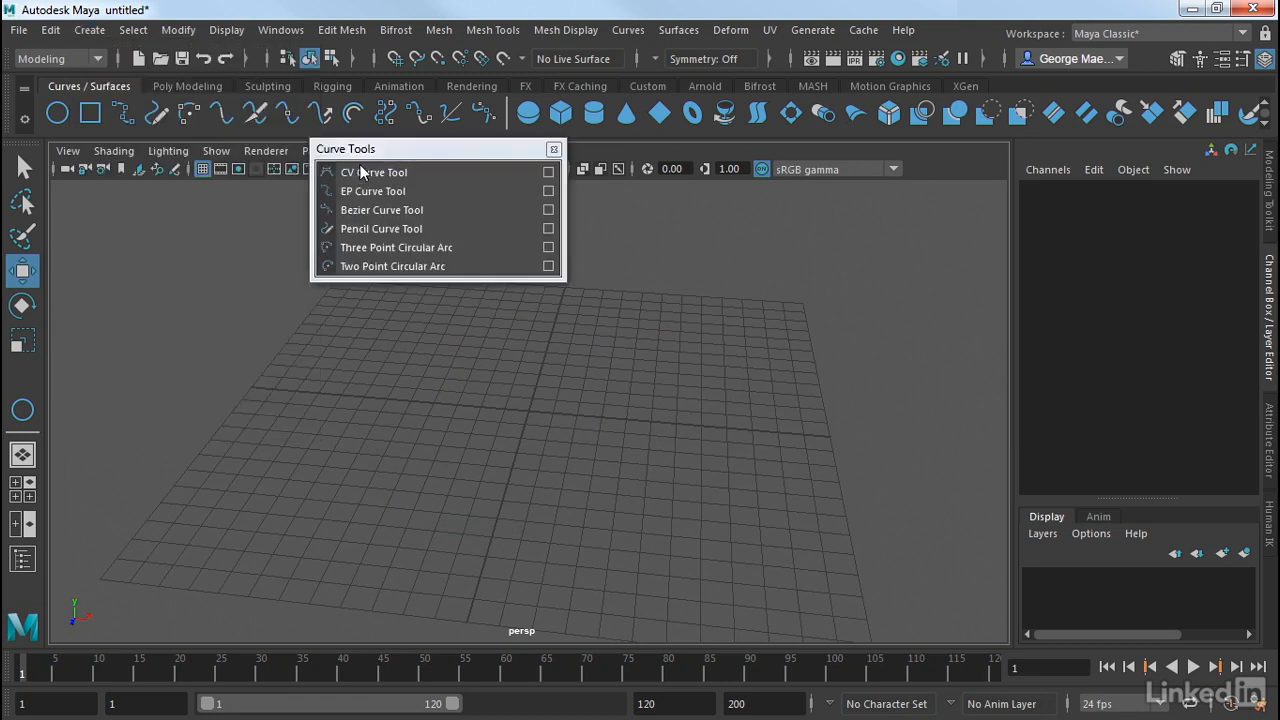
{"action": "left_click_drag", "start_coordinate": [386, 154], "coordinate": [150, 233]}
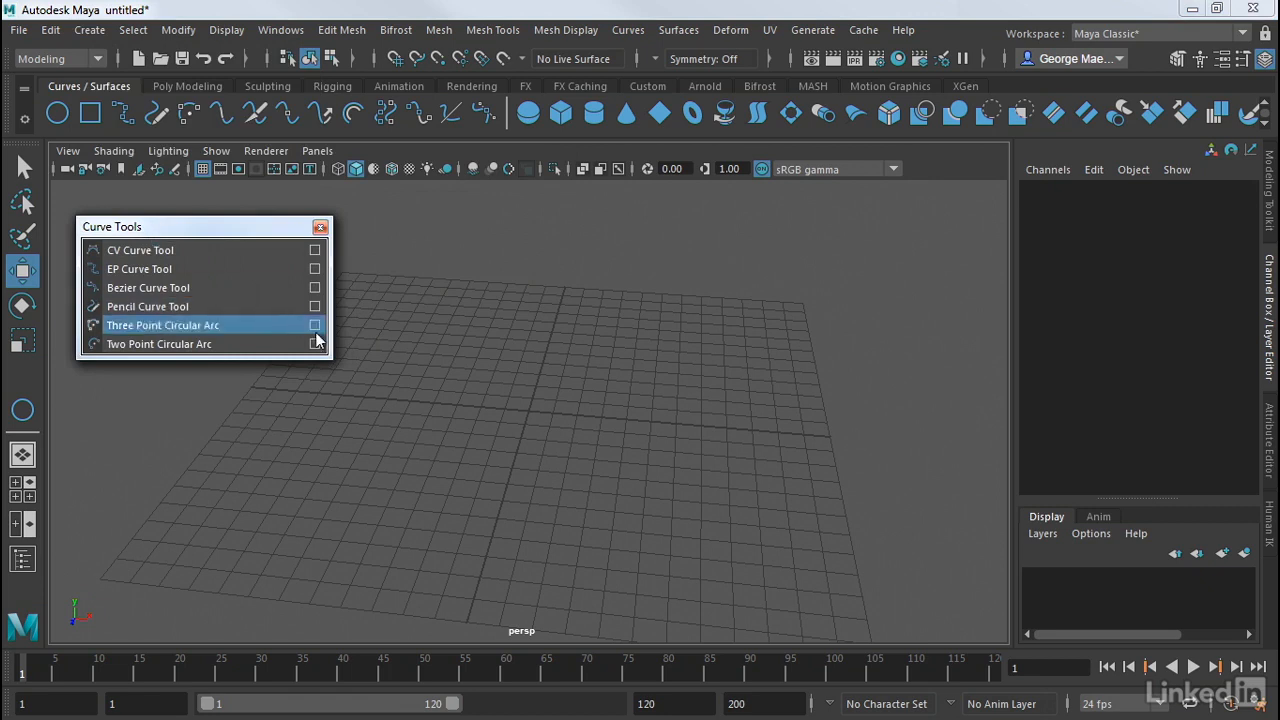
Switch to the maximized top view and tuck the floating Curve Tools window into its corner.
{"action": "key", "text": "space"}
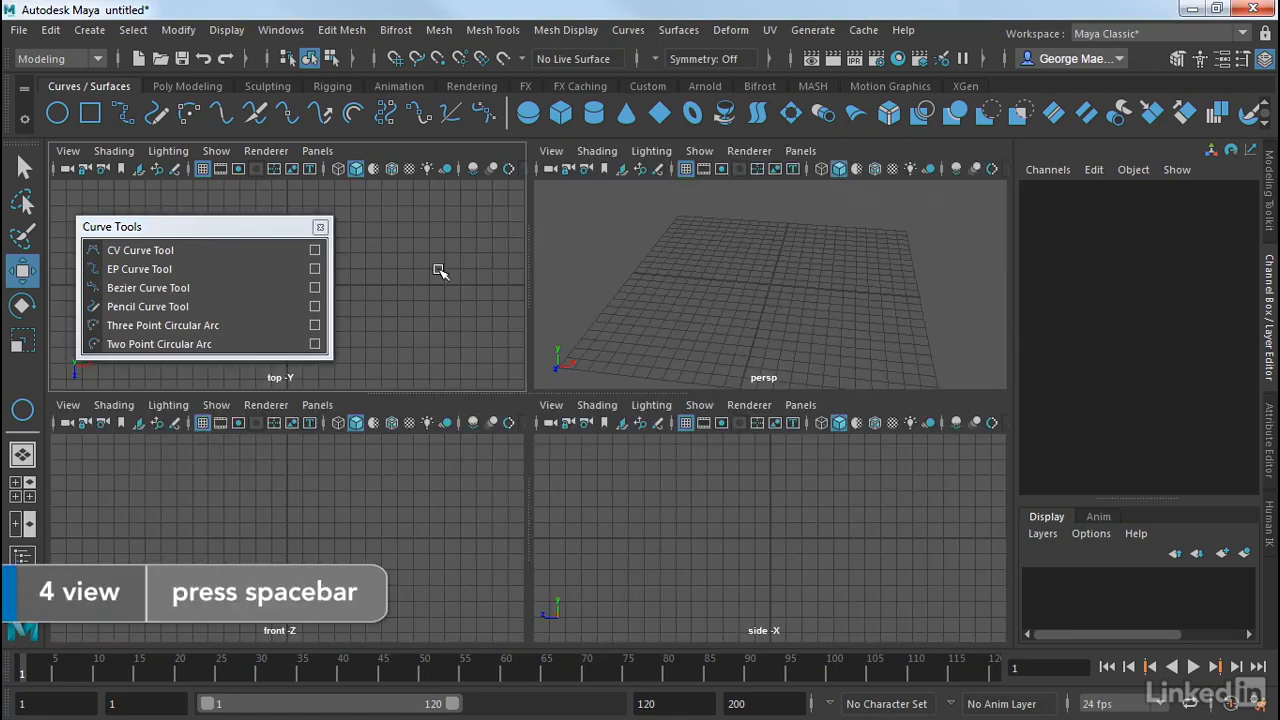
{"action": "key", "text": "space"}
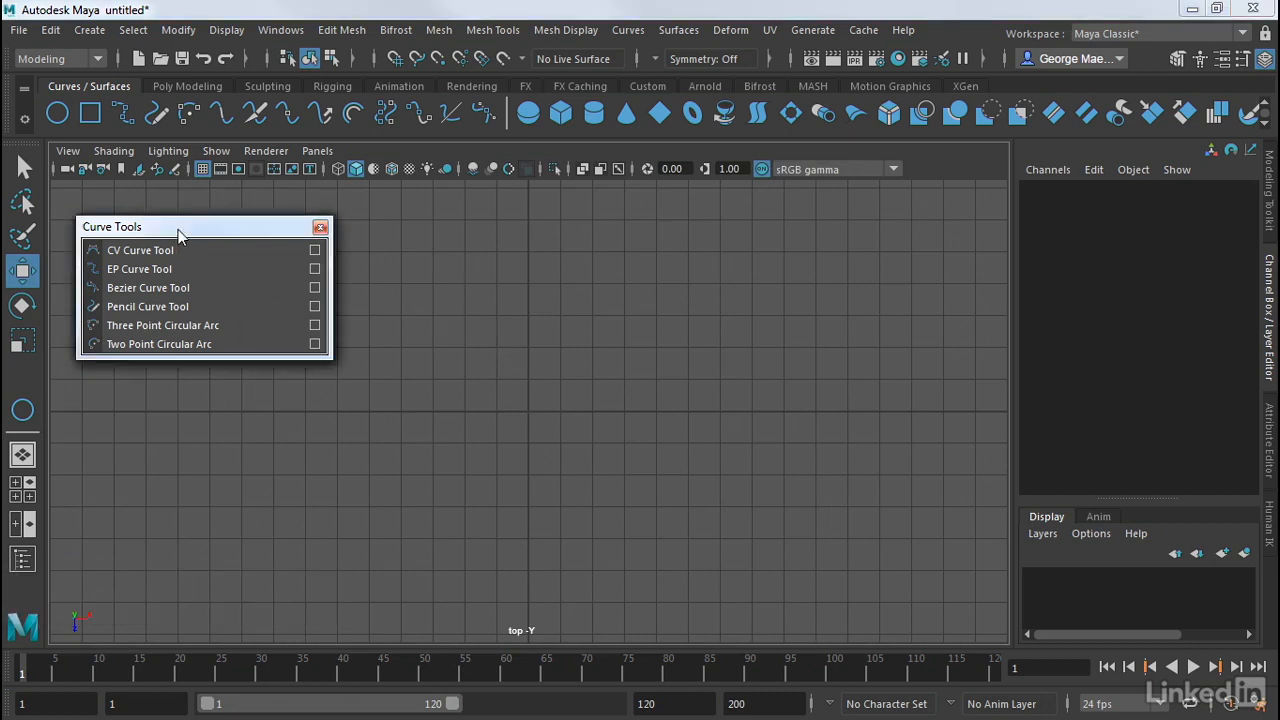
{"action": "left_click_drag", "start_coordinate": [176, 229], "coordinate": [146, 210]}
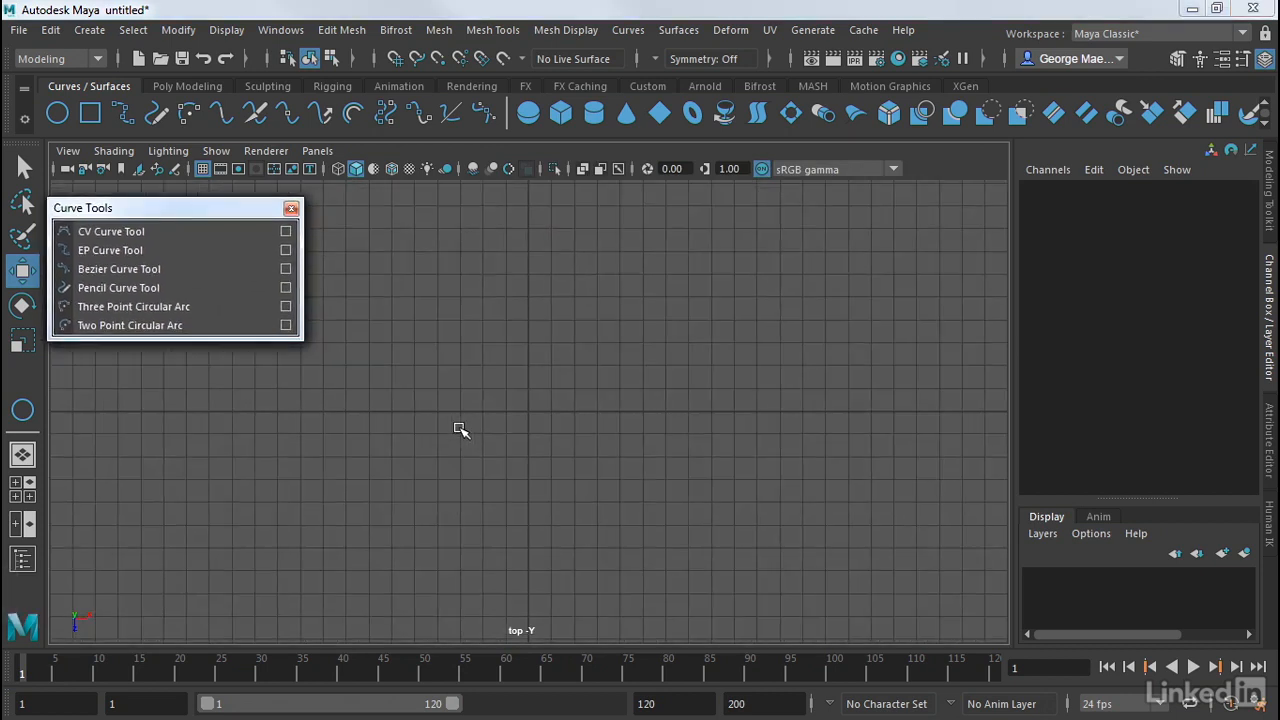
Draw an open, inward-curling loop around the origin in the top view with the CV Curve Tool, placing ten control vertices.
{"action": "left_click", "coordinate": [113, 234]}
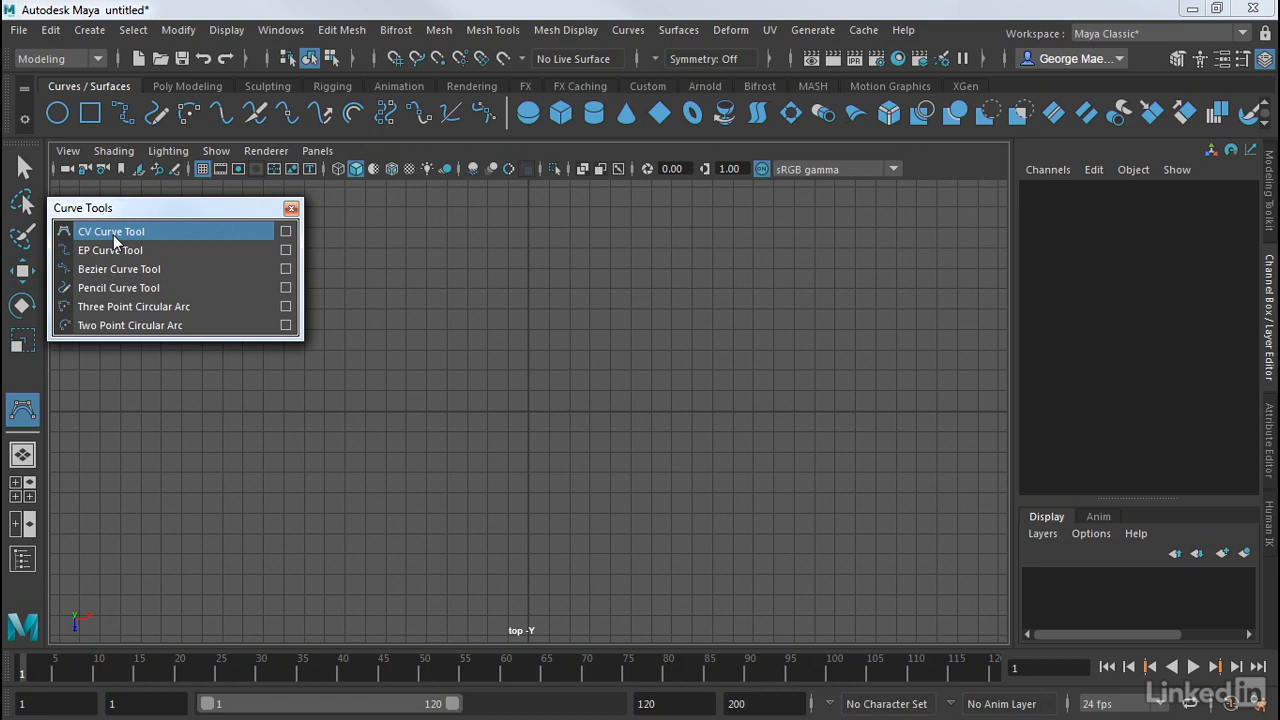
{"action": "left_click", "coordinate": [344, 391]}
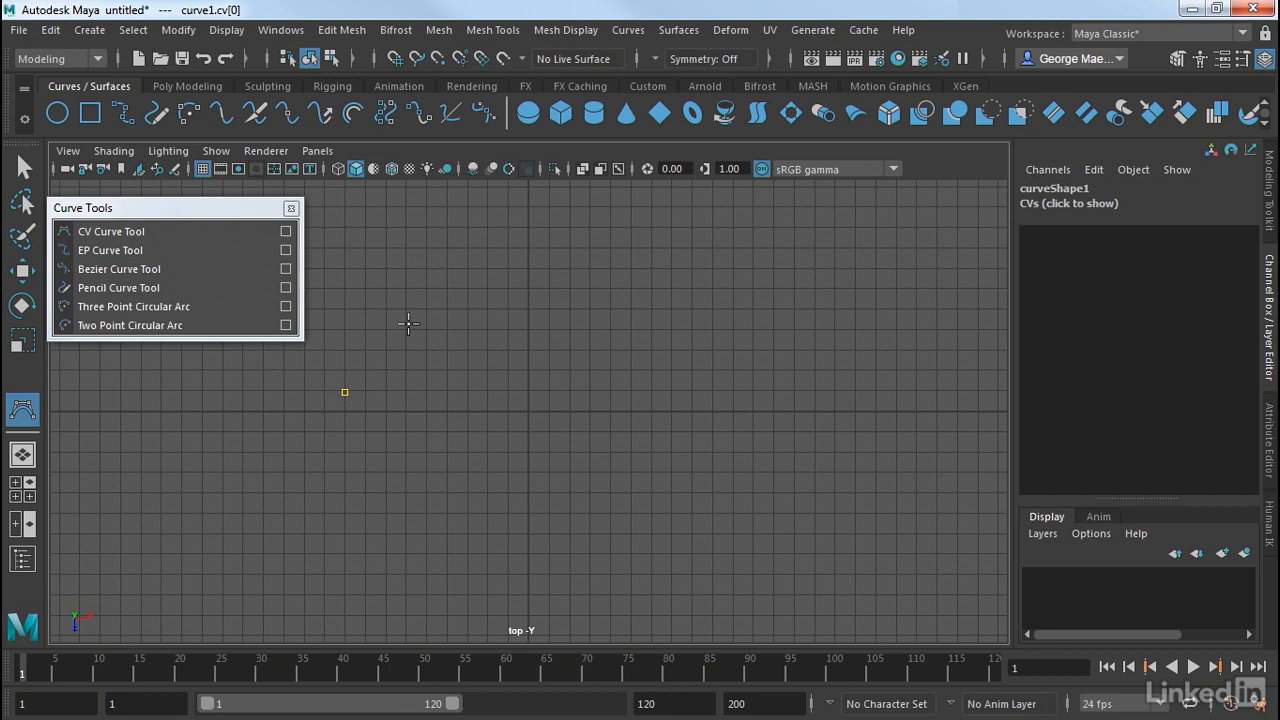
{"action": "left_click", "coordinate": [444, 304]}
{"action": "left_click_drag", "start_coordinate": [444, 304], "coordinate": [451, 307]}
{"action": "left_click_drag", "start_coordinate": [571, 305], "coordinate": [584, 308]}
{"action": "mouse_move", "coordinate": [663, 355]}
{"action": "left_mouse_down"}
{"action": "mouse_move", "coordinate": [663, 382]}
{"action": "mouse_move", "coordinate": [670, 354]}
{"action": "left_mouse_up"}
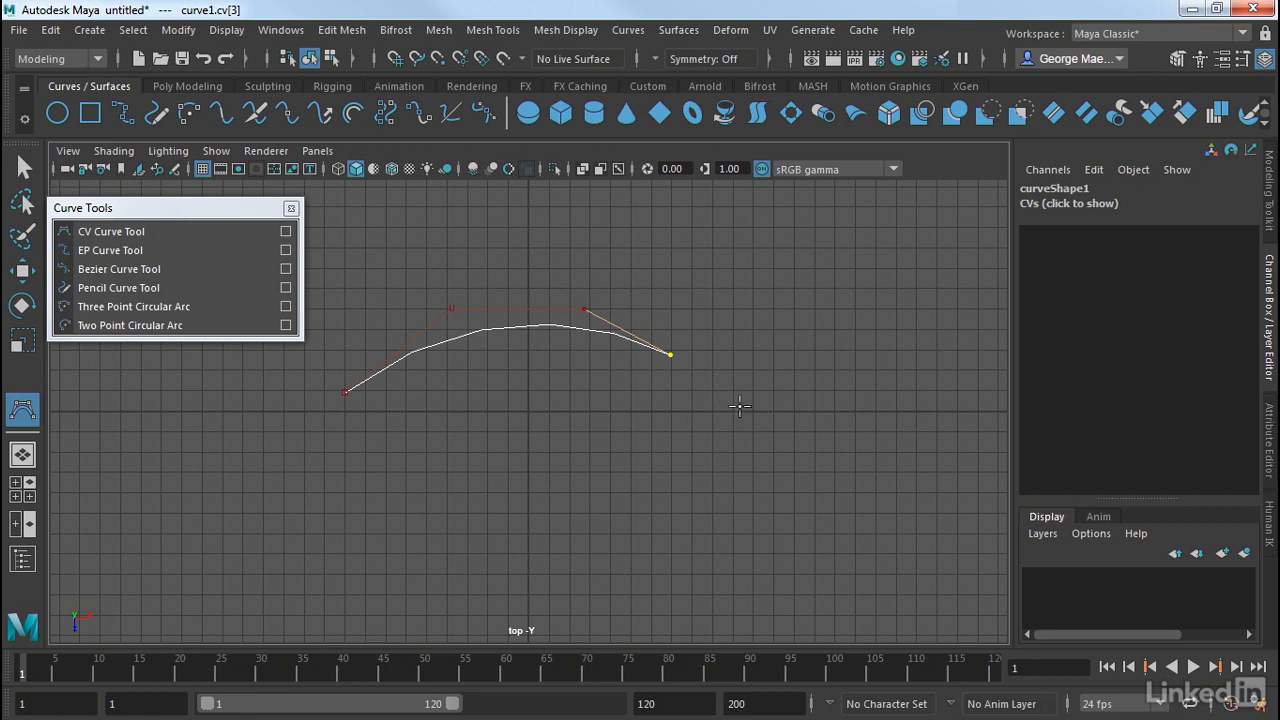
{"action": "left_click_drag", "start_coordinate": [737, 402], "coordinate": [732, 430]}
{"action": "left_click_drag", "start_coordinate": [702, 520], "coordinate": [692, 527]}
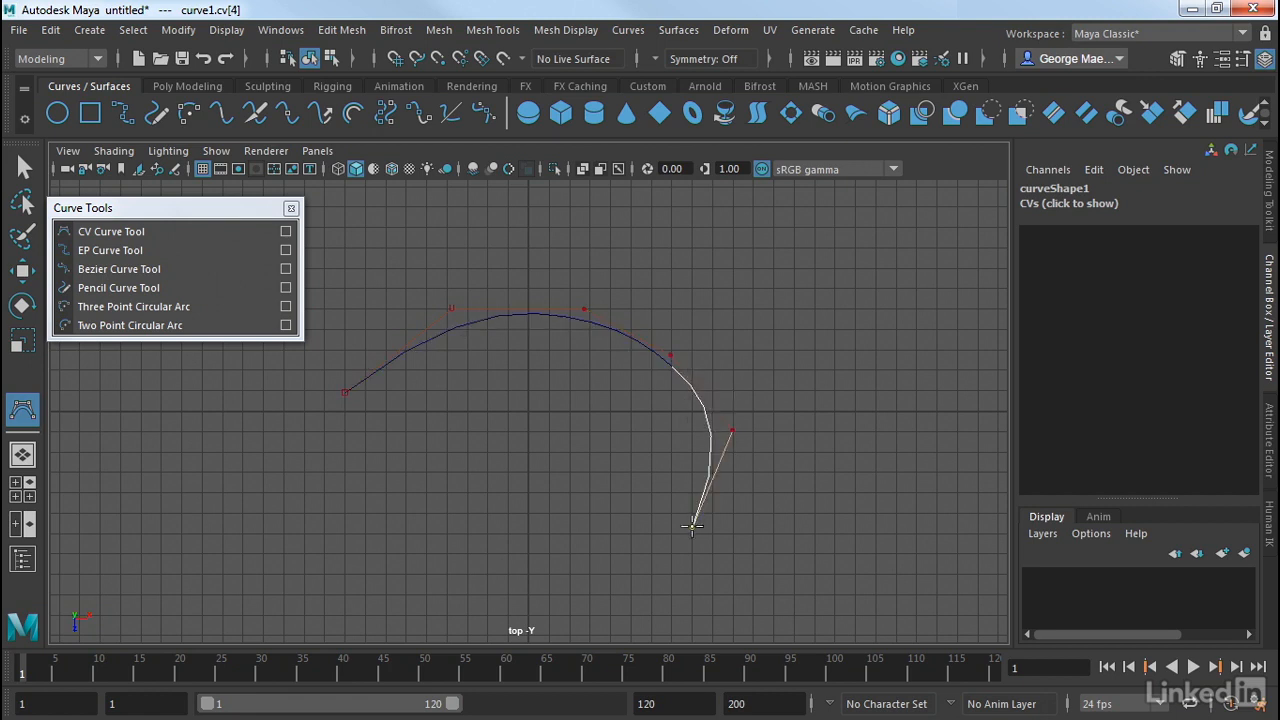
{"action": "left_click", "coordinate": [569, 551]}
{"action": "left_click", "coordinate": [420, 557]}
{"action": "left_click", "coordinate": [435, 466]}
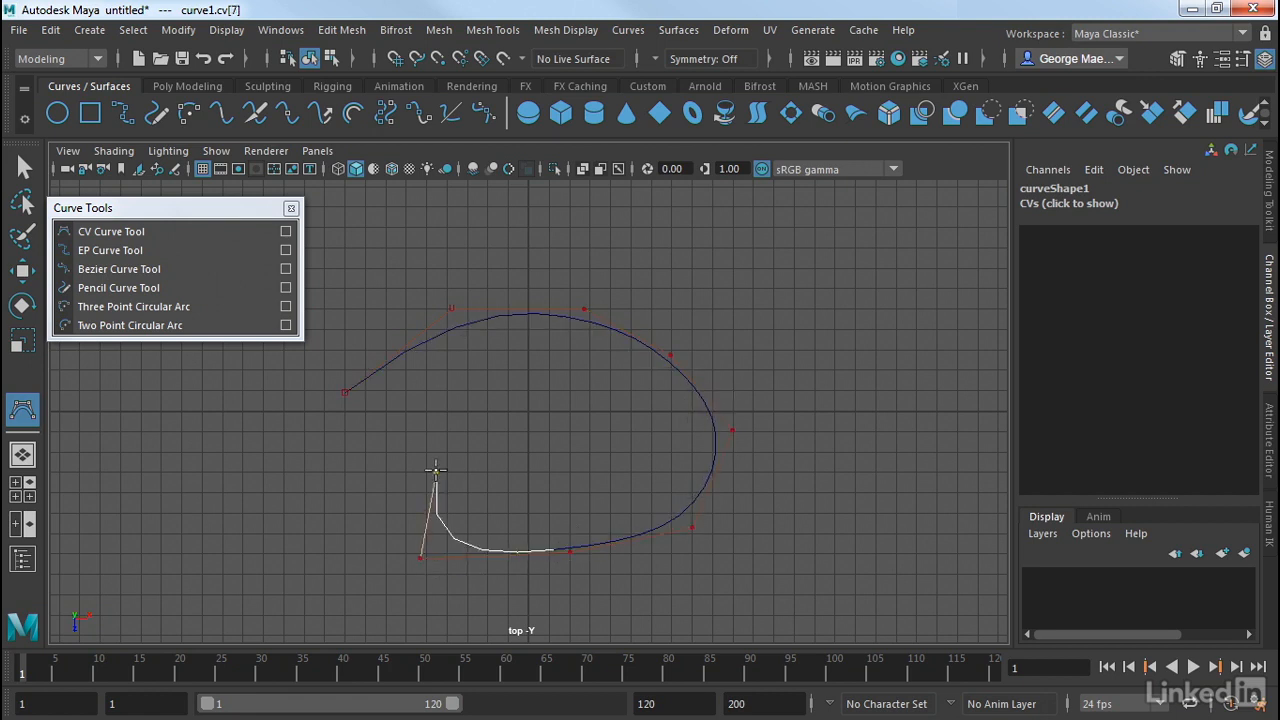
{"action": "left_click", "coordinate": [485, 432]}
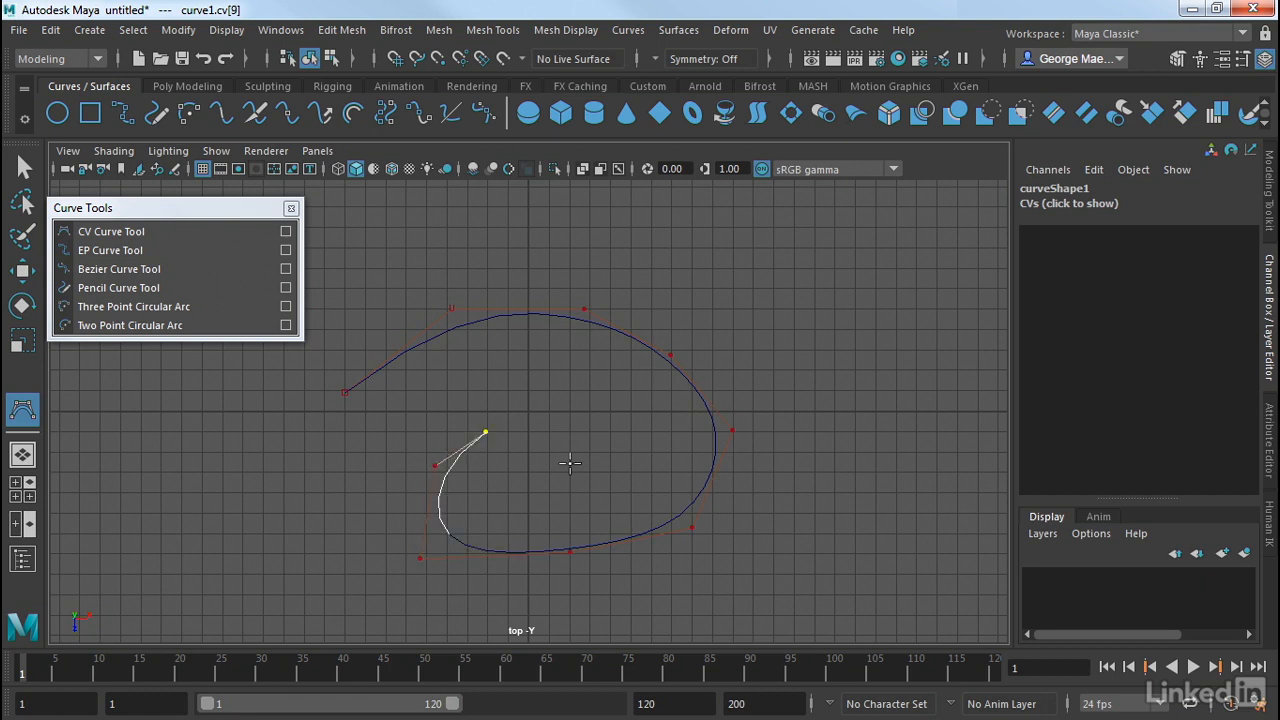
Complete the CV curve and move it to about 1.379 in X and -0.781 in Z.
{"action": "key", "text": "Return"}
{"action": "key", "text": "w"}
{"action": "left_click_drag", "start_coordinate": [529, 410], "coordinate": [557, 395]}
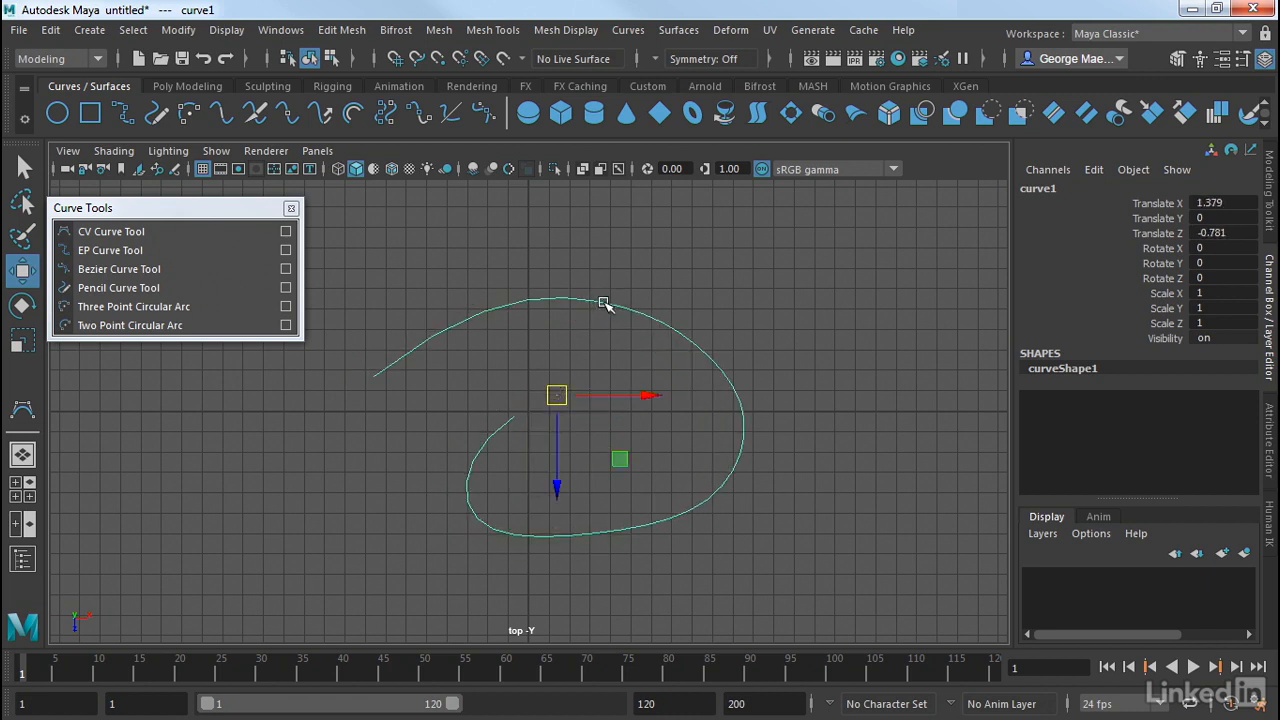
Display the curve's control vertices and reposition the first two and last two to reshape both open ends.
{"action": "right_click_drag", "start_coordinate": [603, 300], "coordinate": [549, 215]}
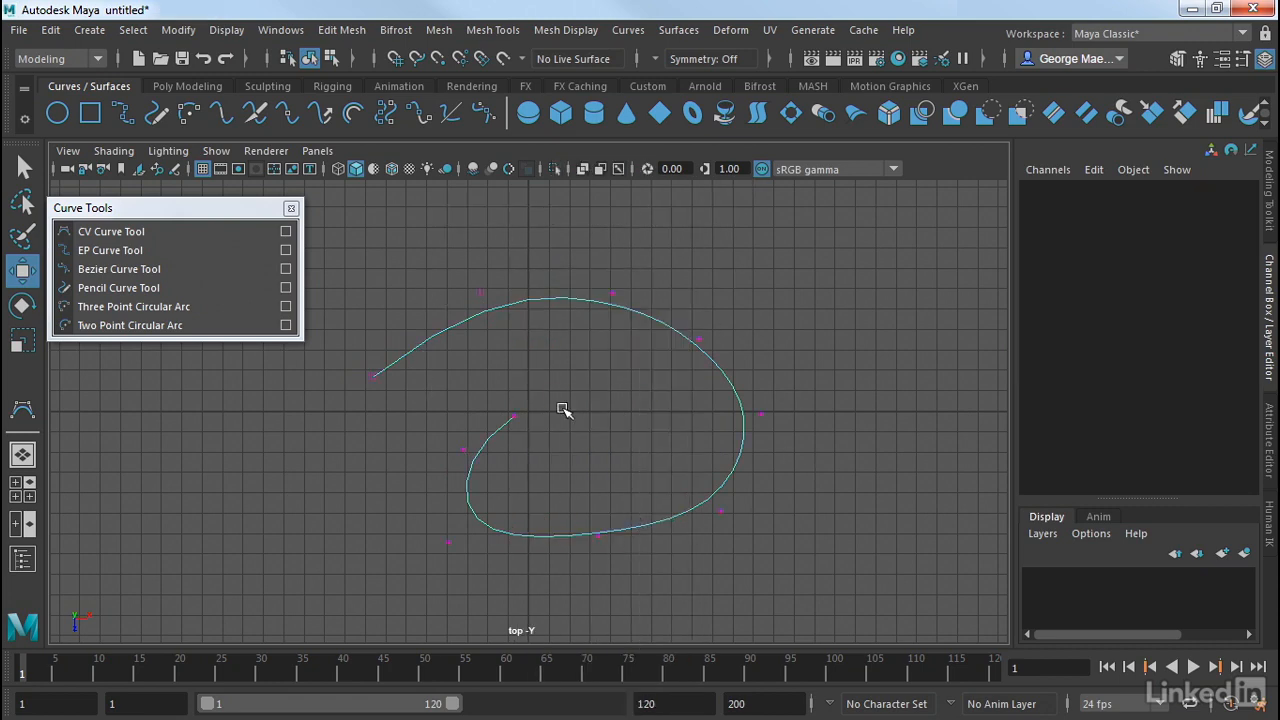
{"action": "mouse_move", "coordinate": [354, 355]}
{"action": "left_mouse_down"}
{"action": "mouse_move", "coordinate": [385, 405]}
{"action": "mouse_move", "coordinate": [380, 380]}
{"action": "mouse_move", "coordinate": [391, 383]}
{"action": "left_mouse_up"}
{"action": "mouse_move", "coordinate": [433, 254]}
{"action": "left_mouse_down"}
{"action": "mouse_move", "coordinate": [488, 309]}
{"action": "mouse_move", "coordinate": [472, 278]}
{"action": "left_mouse_up"}
{"action": "mouse_move", "coordinate": [531, 372]}
{"action": "left_mouse_down"}
{"action": "mouse_move", "coordinate": [503, 441]}
{"action": "mouse_move", "coordinate": [490, 399]}
{"action": "mouse_move", "coordinate": [482, 413]}
{"action": "mouse_move", "coordinate": [479, 403]}
{"action": "mouse_move", "coordinate": [486, 477]}
{"action": "mouse_move", "coordinate": [437, 468]}
{"action": "left_mouse_up"}
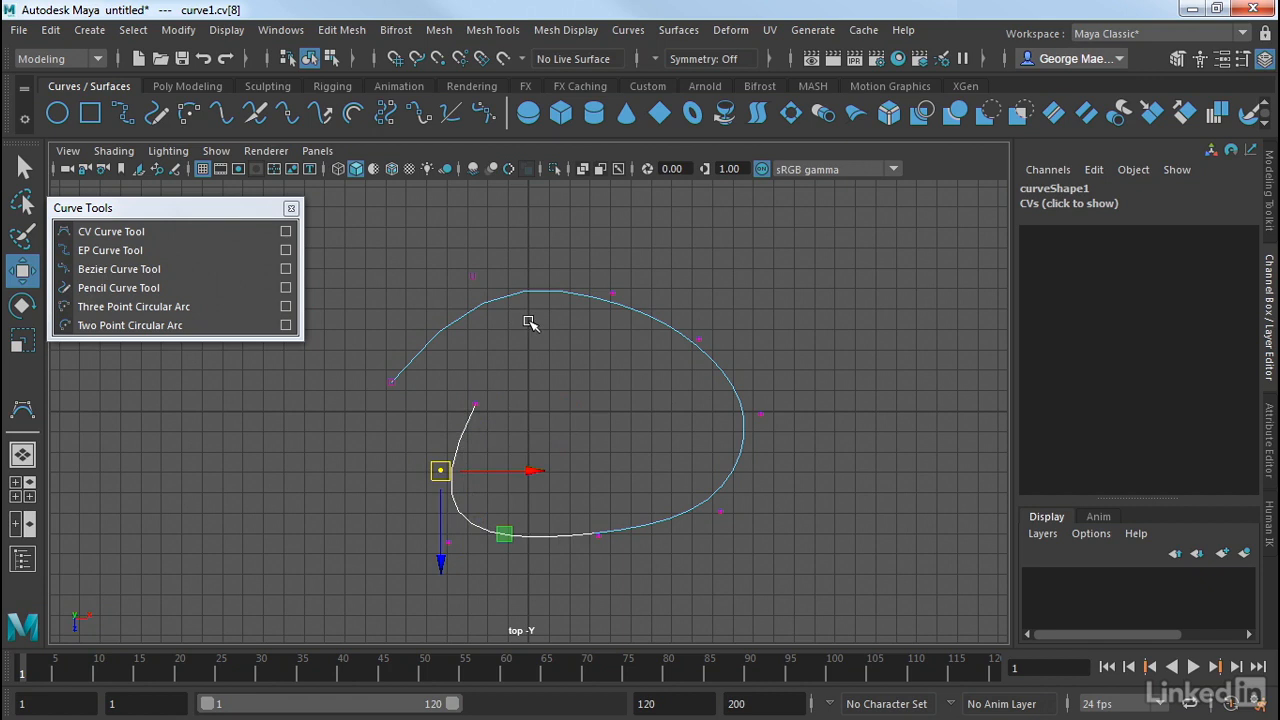
{"action": "left_click", "coordinate": [565, 315]}
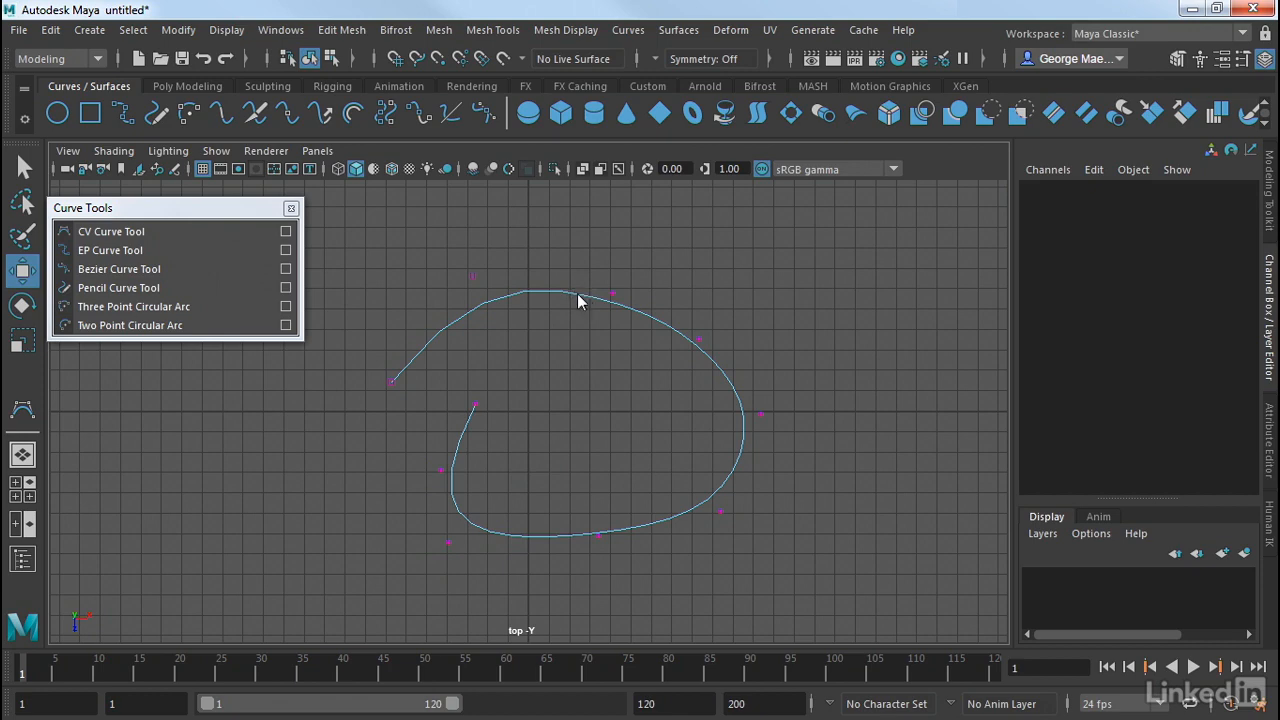
Display the CV curve's hull, and delete the whole curve after returning to object mode.
{"action": "right_click_drag", "start_coordinate": [579, 297], "coordinate": [661, 220]}
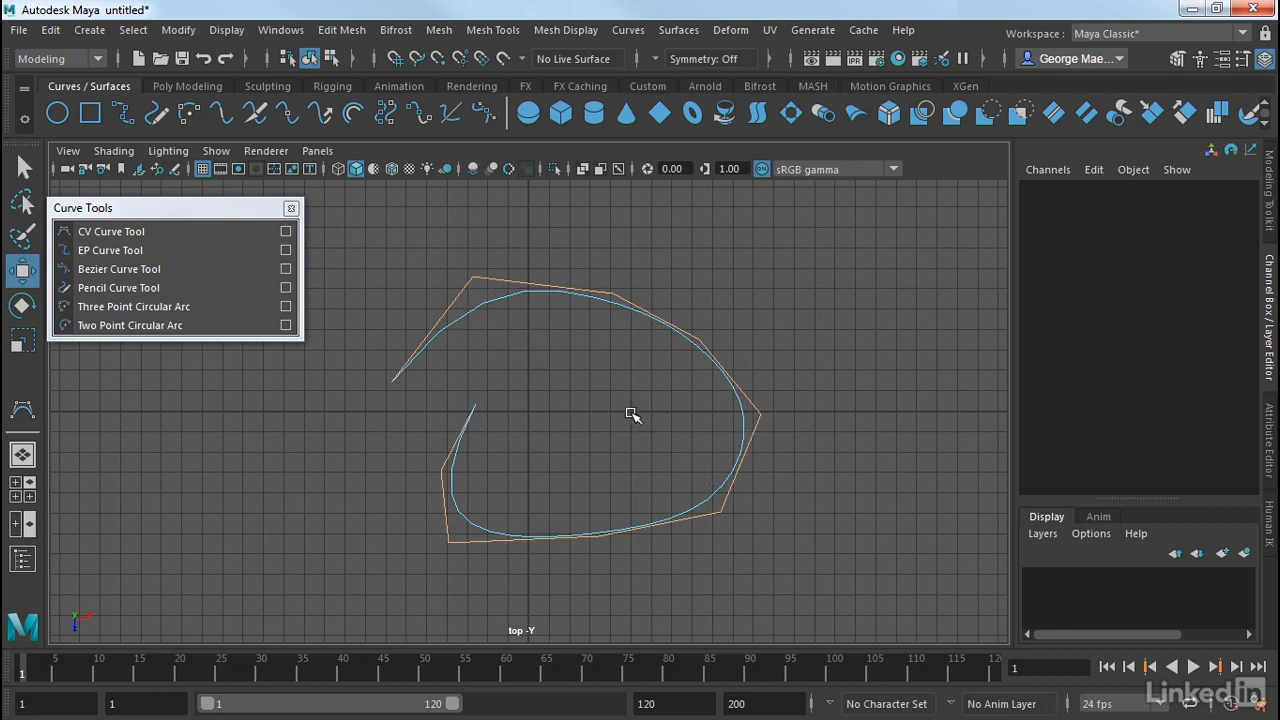
{"action": "right_click_drag", "start_coordinate": [651, 320], "coordinate": [735, 199]}
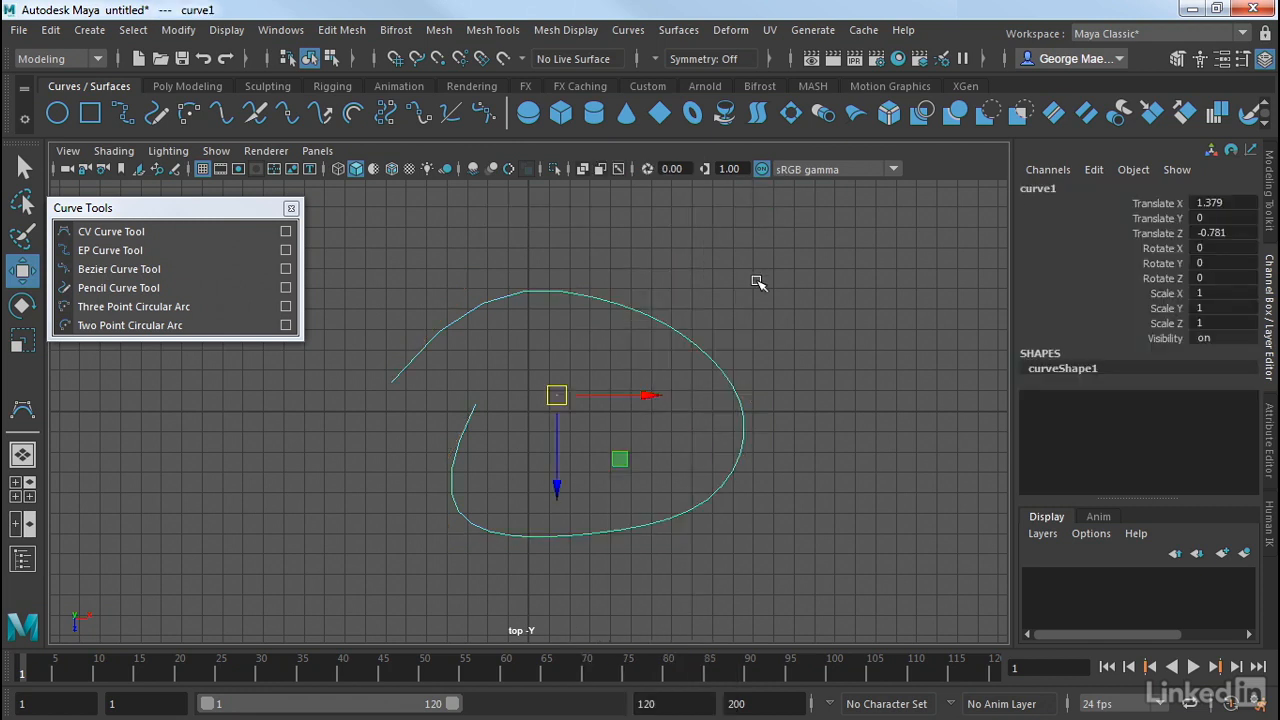
{"action": "key", "text": "Delete"}
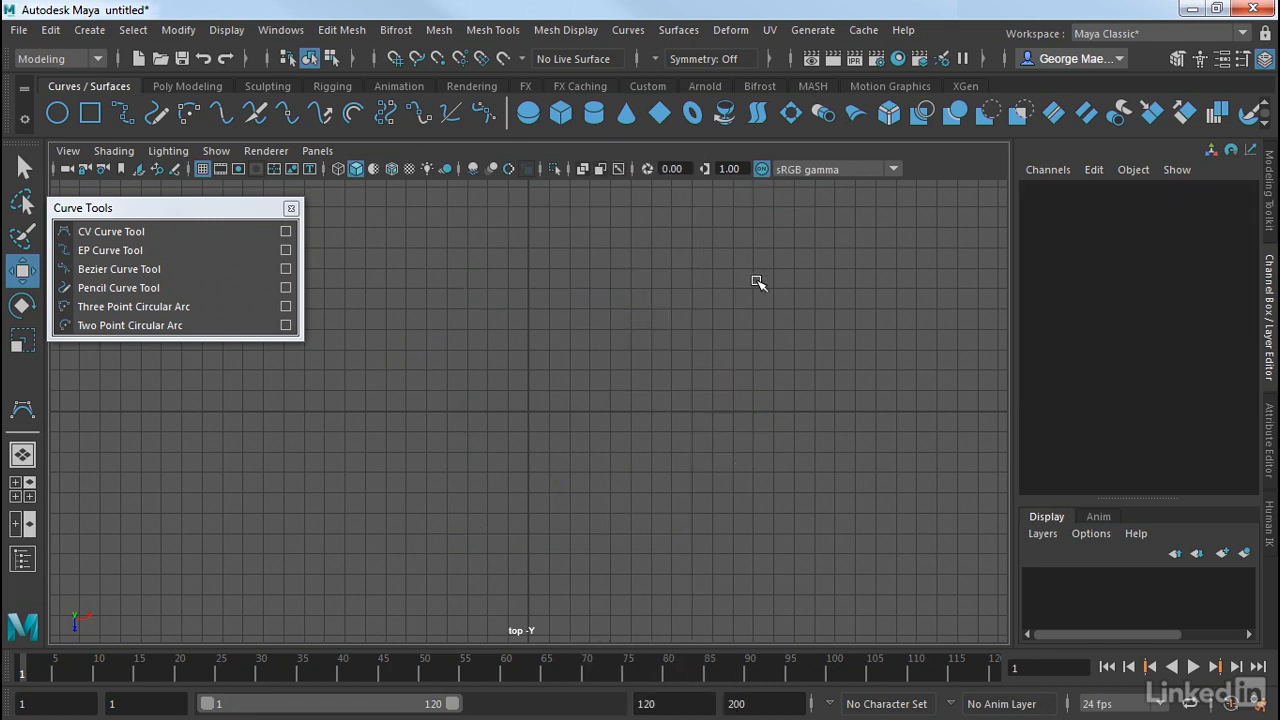
Draw an open, inward-curling loop around the origin in the top view with the EP Curve Tool, placing eight edit points, and complete it.
{"action": "left_click", "coordinate": [131, 251]}
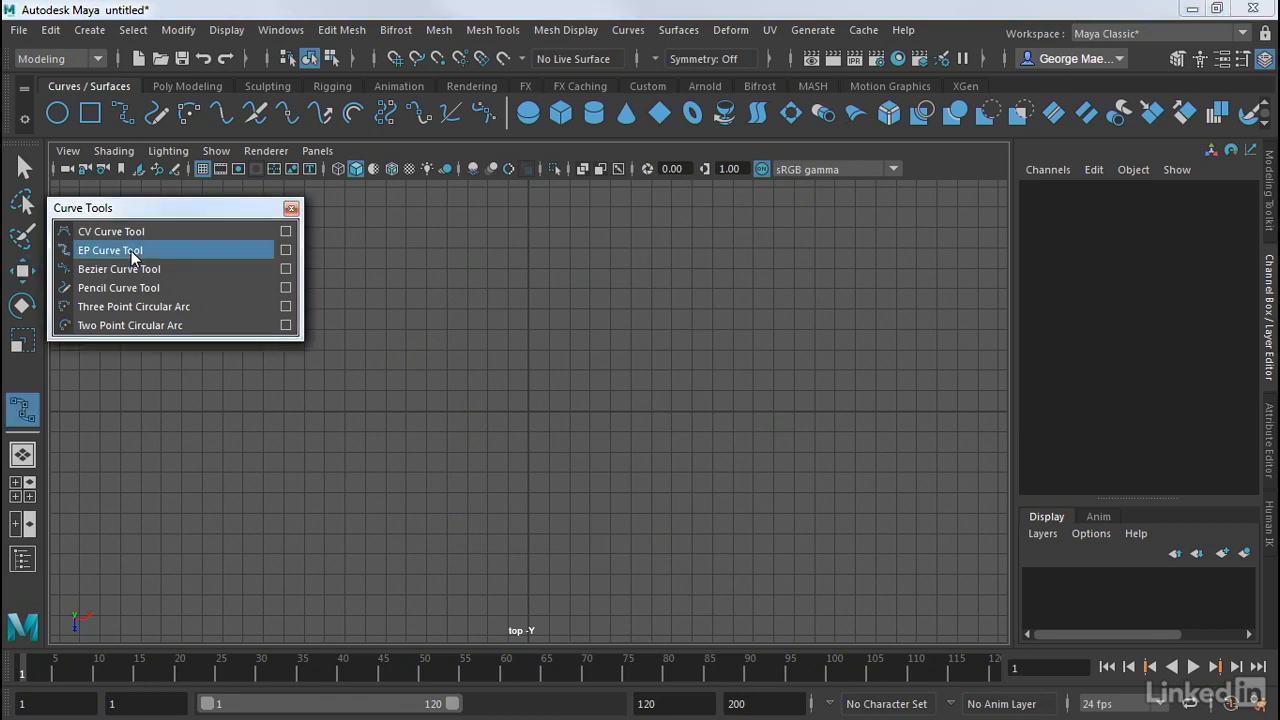
{"action": "left_click", "coordinate": [365, 409]}
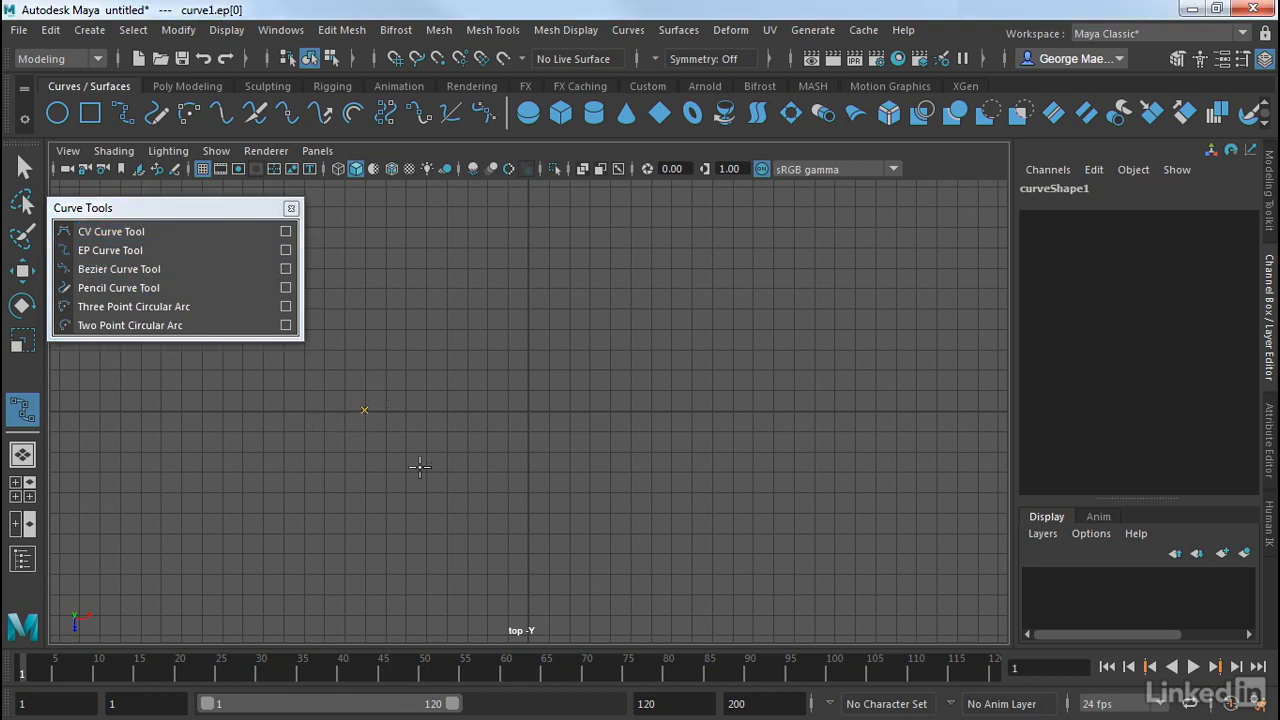
{"action": "left_click_drag", "start_coordinate": [458, 290], "coordinate": [484, 288]}
{"action": "left_click_drag", "start_coordinate": [658, 281], "coordinate": [671, 284]}
{"action": "left_click_drag", "start_coordinate": [822, 418], "coordinate": [775, 438]}
{"action": "left_click_drag", "start_coordinate": [662, 505], "coordinate": [641, 556]}
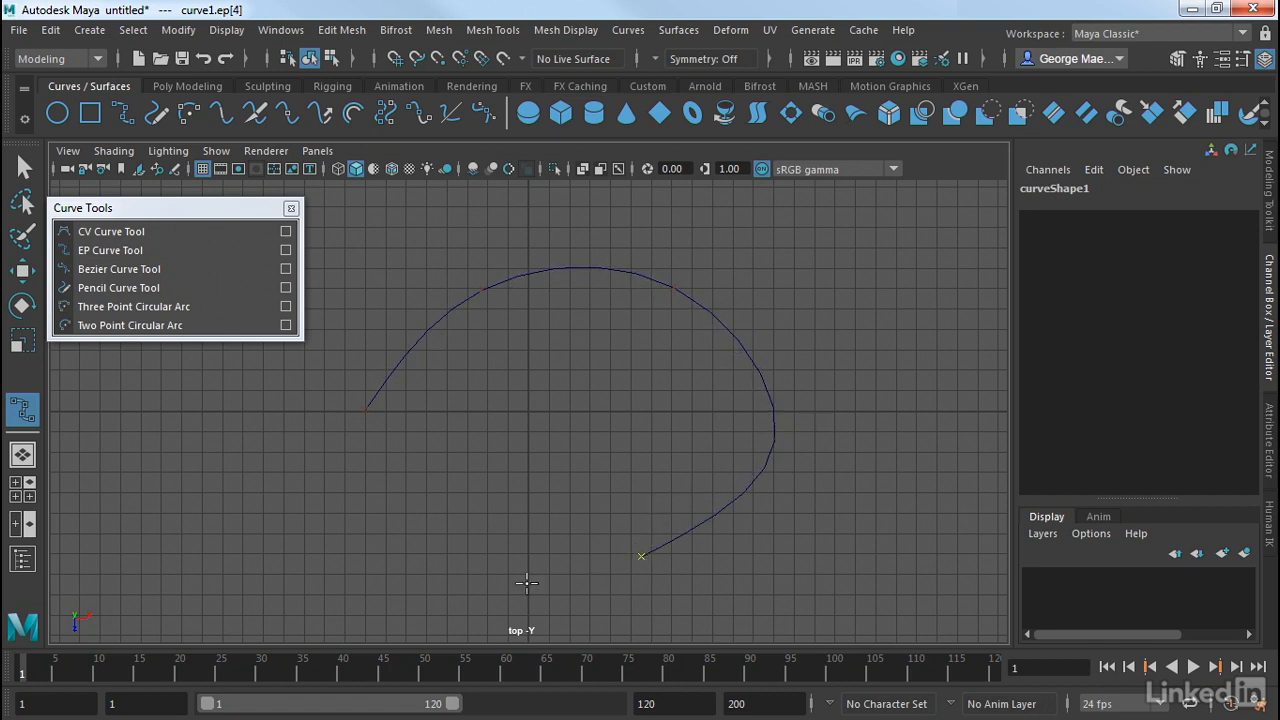
{"action": "left_click_drag", "start_coordinate": [527, 583], "coordinate": [492, 594]}
{"action": "left_click_drag", "start_coordinate": [414, 543], "coordinate": [508, 449]}
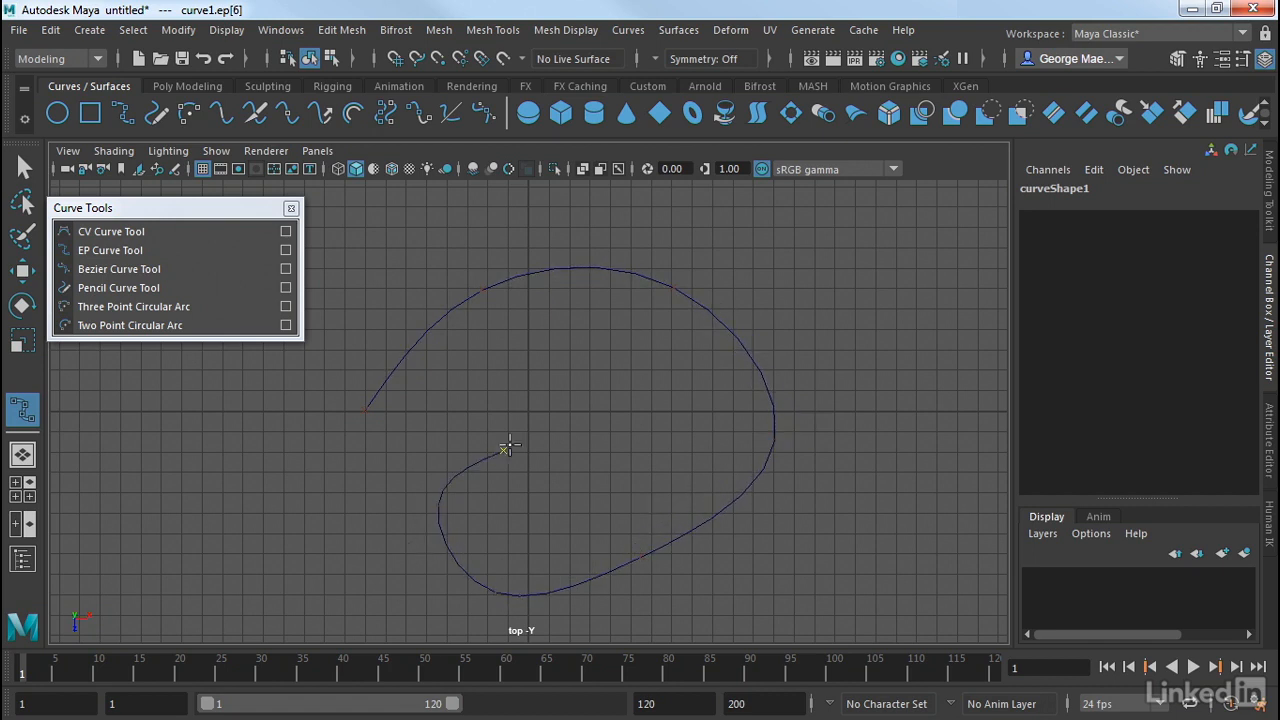
{"action": "left_click", "coordinate": [523, 436]}
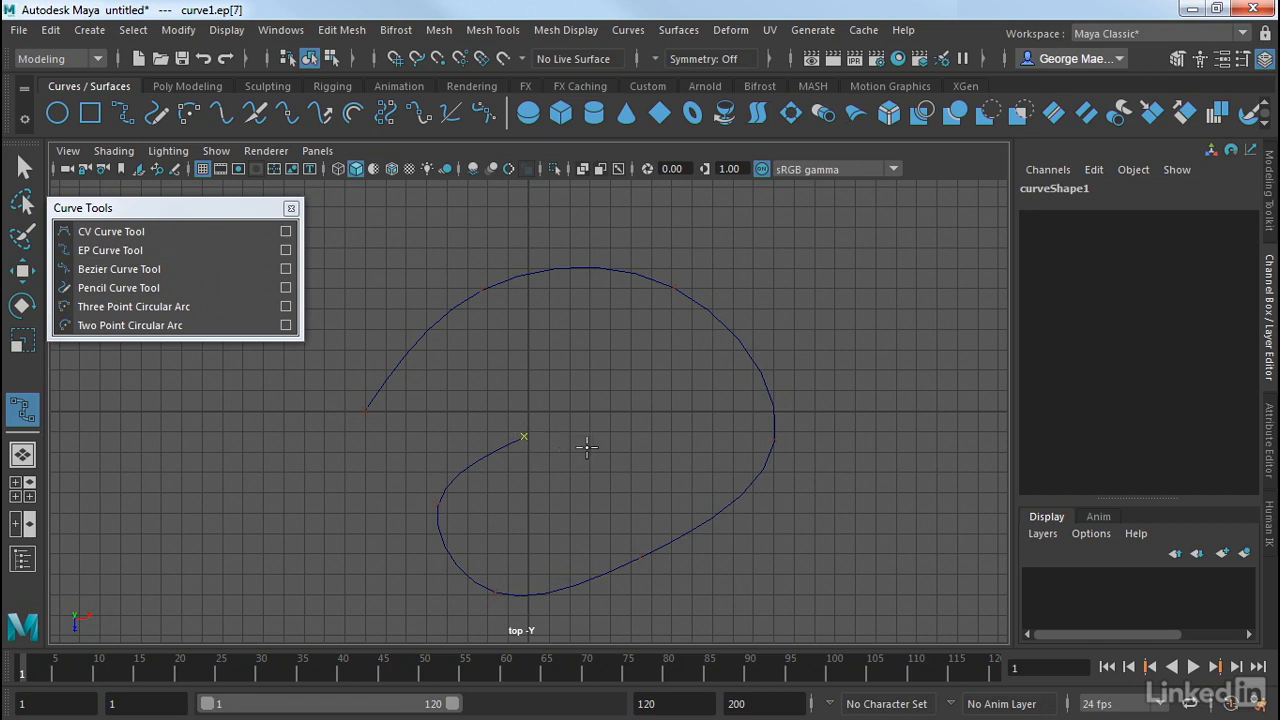
{"action": "key", "text": "w"}
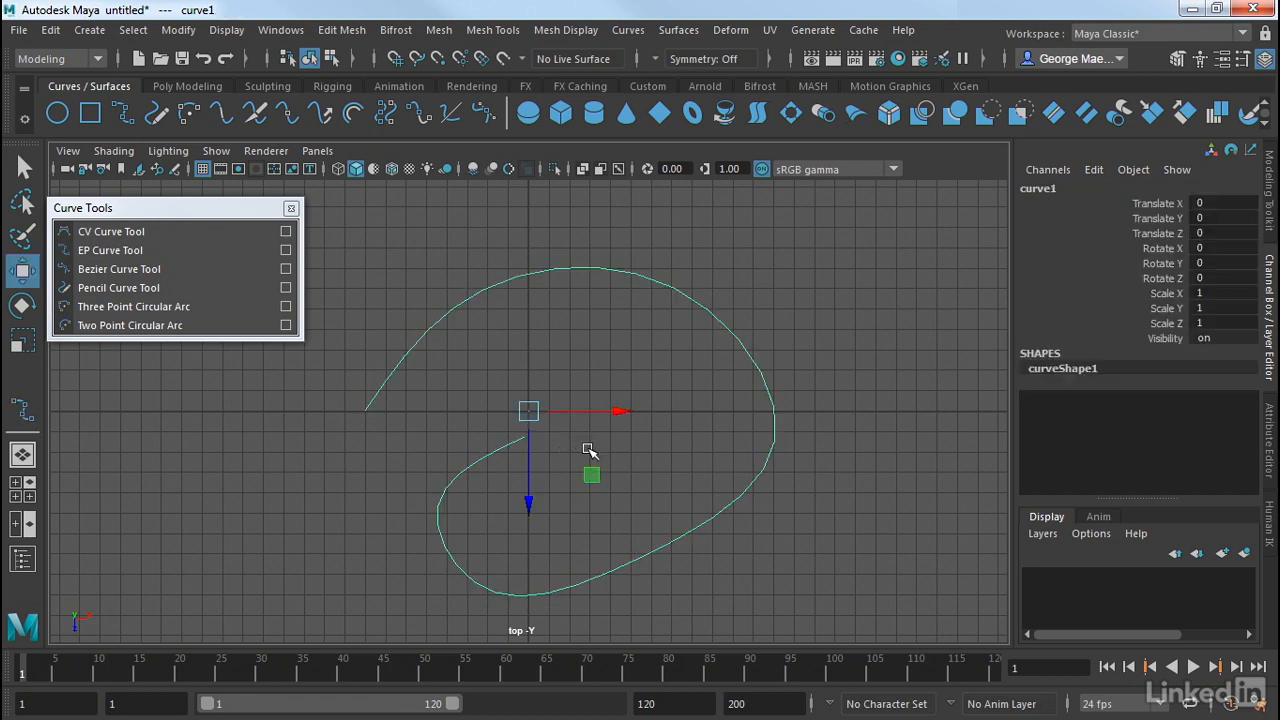
Display the EP curve's control vertices and slightly reposition the second and third ones near its start.
{"action": "right_click", "coordinate": [618, 271]}
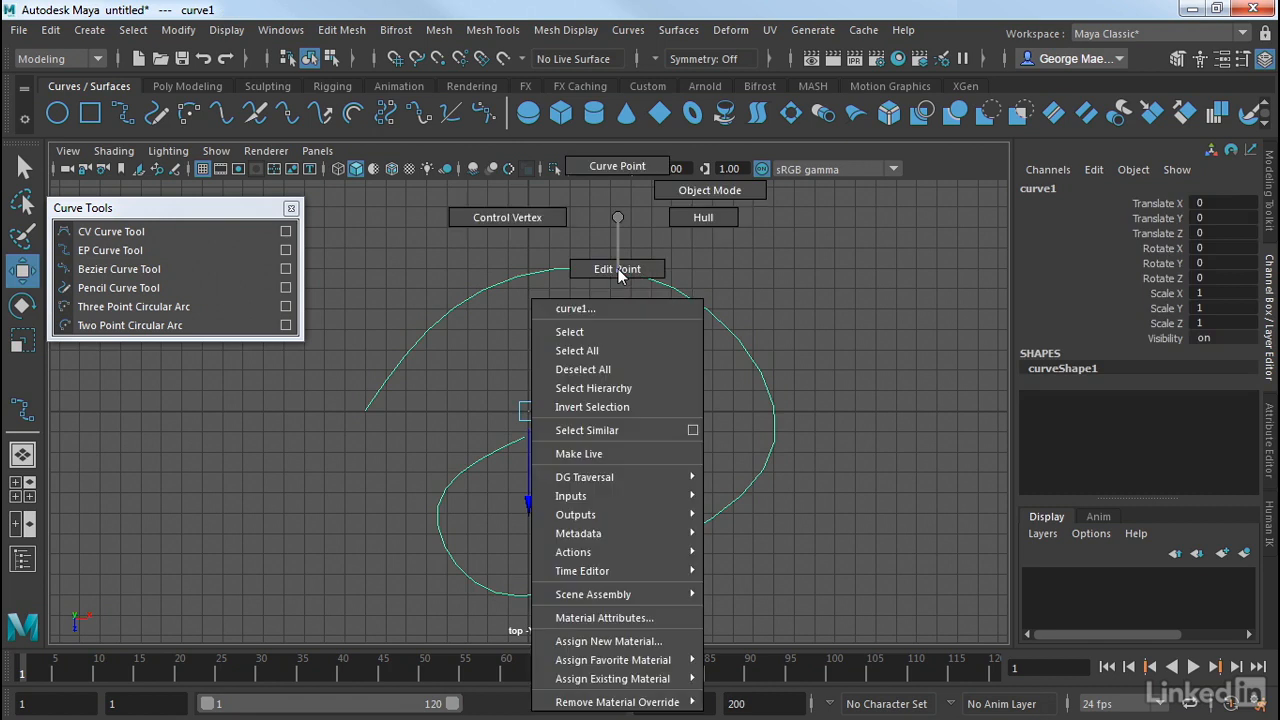
{"action": "left_click", "coordinate": [507, 217]}
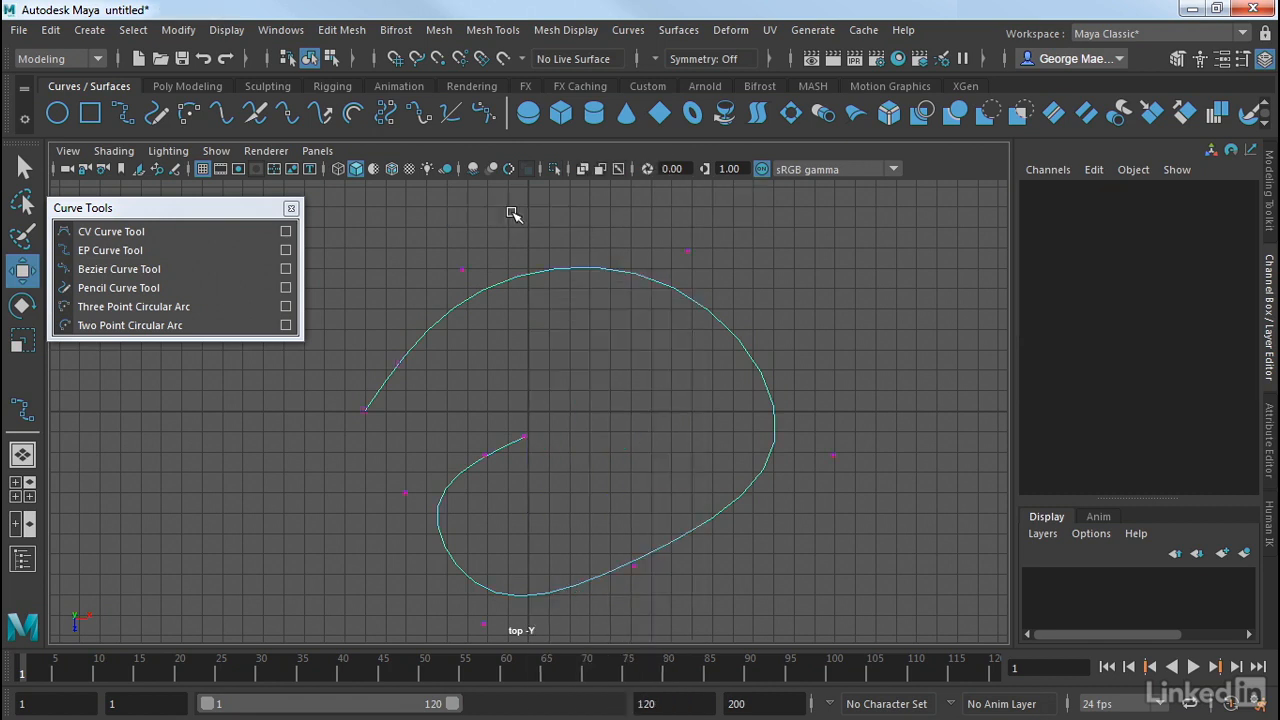
{"action": "left_click", "coordinate": [462, 270]}
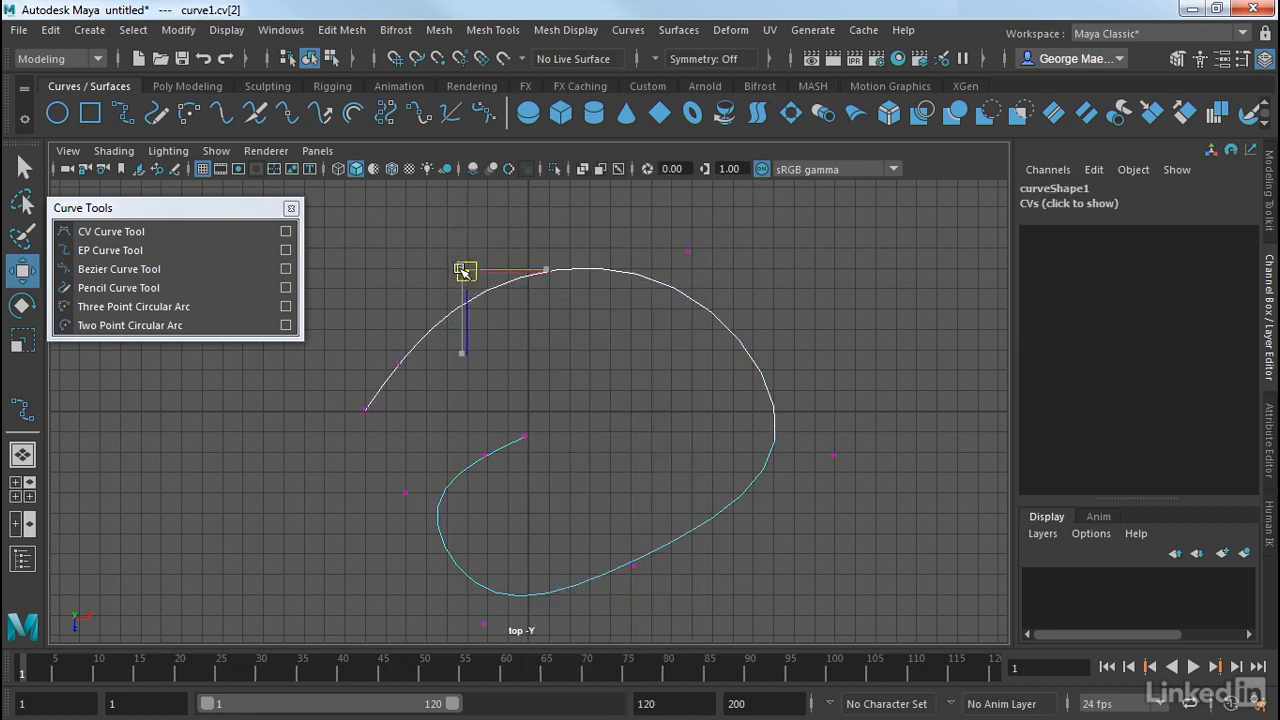
{"action": "left_click", "coordinate": [400, 364]}
{"action": "left_click_drag", "start_coordinate": [399, 364], "coordinate": [396, 353]}
{"action": "left_click", "coordinate": [687, 249]}
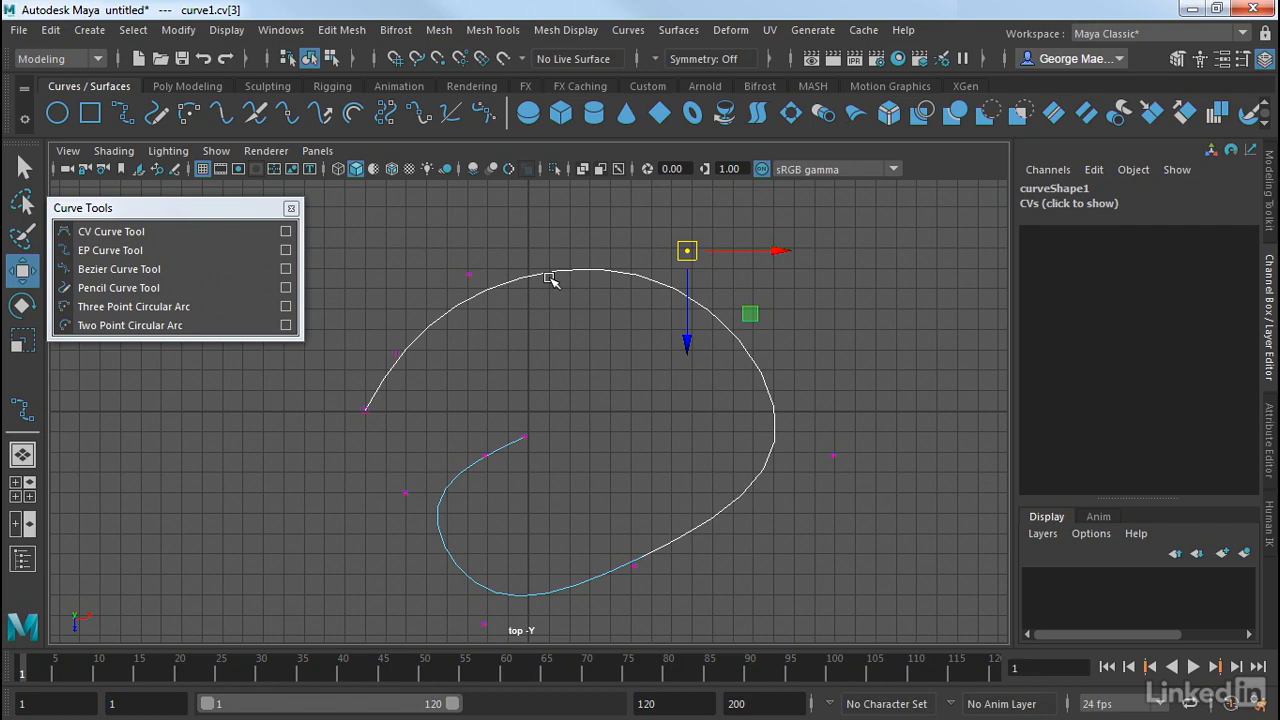
Return the EP curve to object mode and delete the whole curve.
{"action": "left_click", "coordinate": [565, 311]}
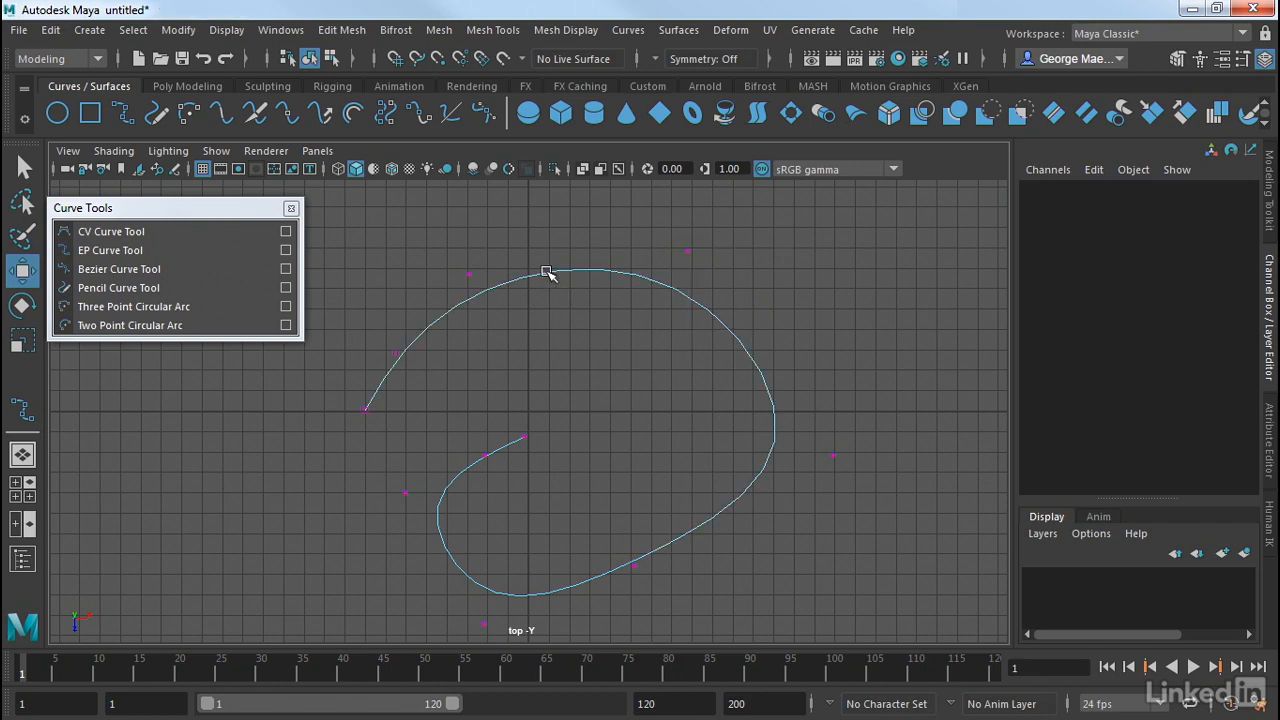
{"action": "right_click_drag", "start_coordinate": [546, 271], "coordinate": [597, 188]}
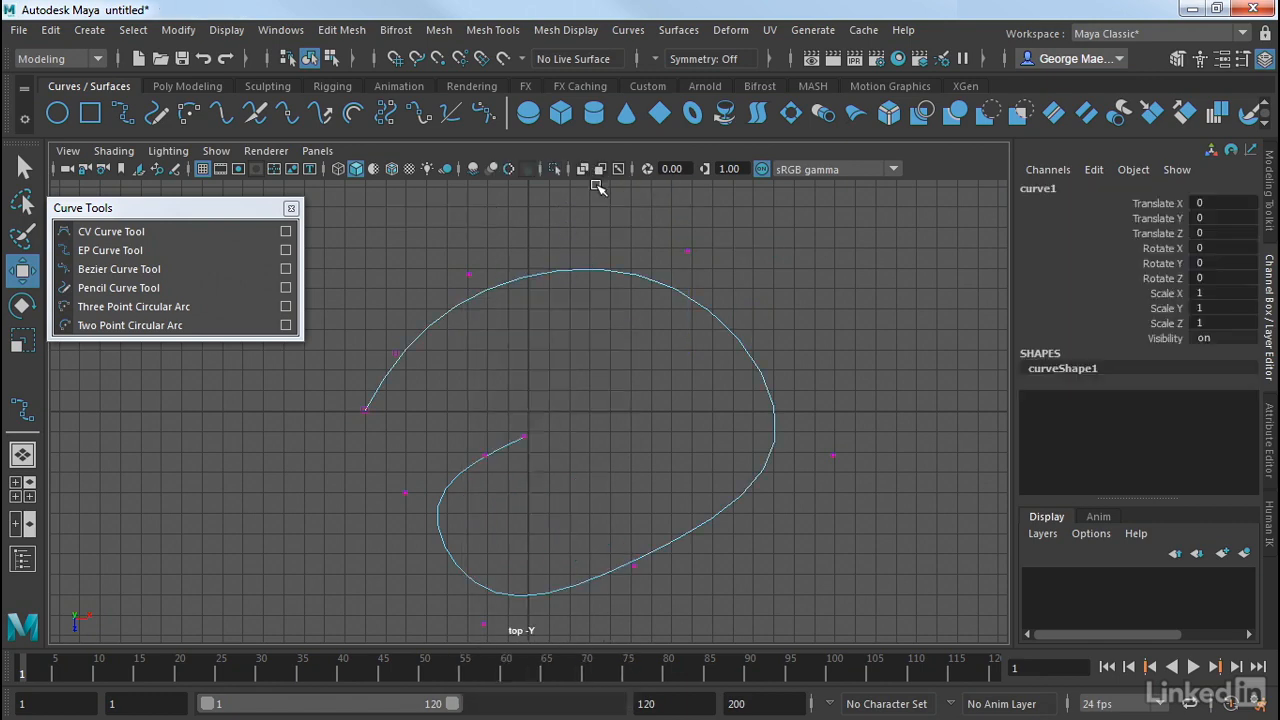
{"action": "left_click", "coordinate": [621, 245]}
{"action": "left_click", "coordinate": [609, 273]}
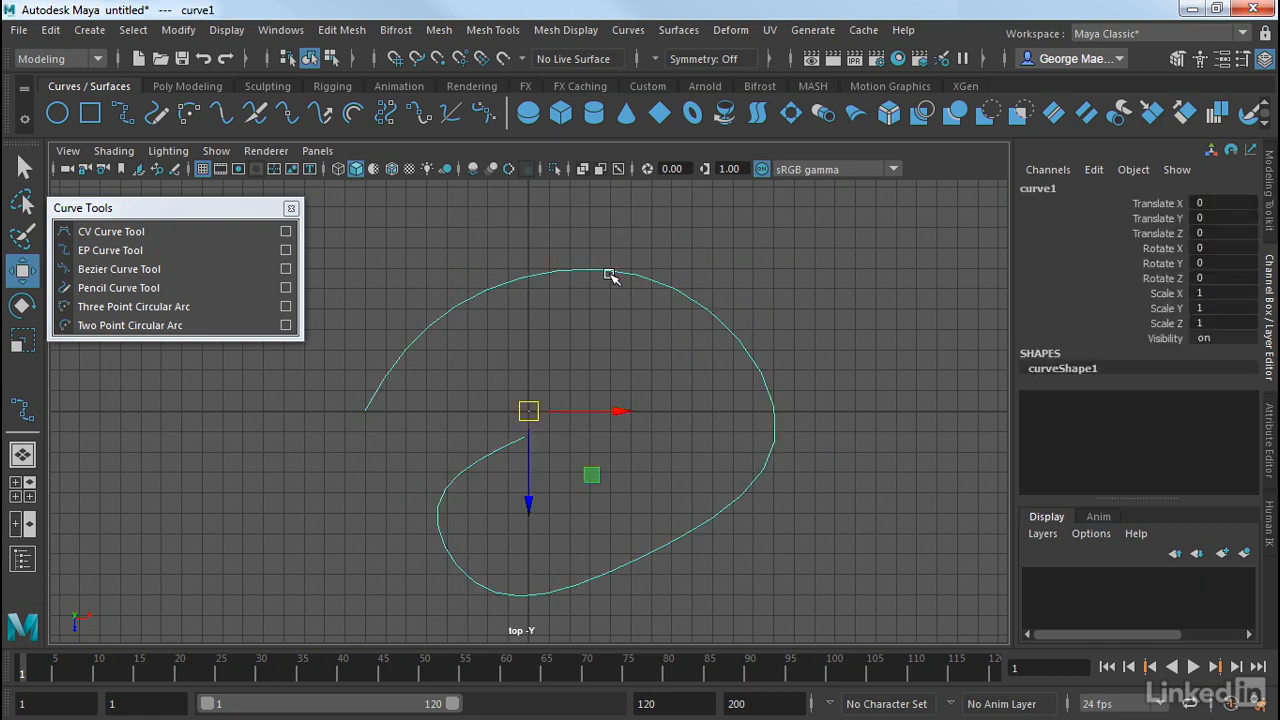
{"action": "key", "text": "Delete"}
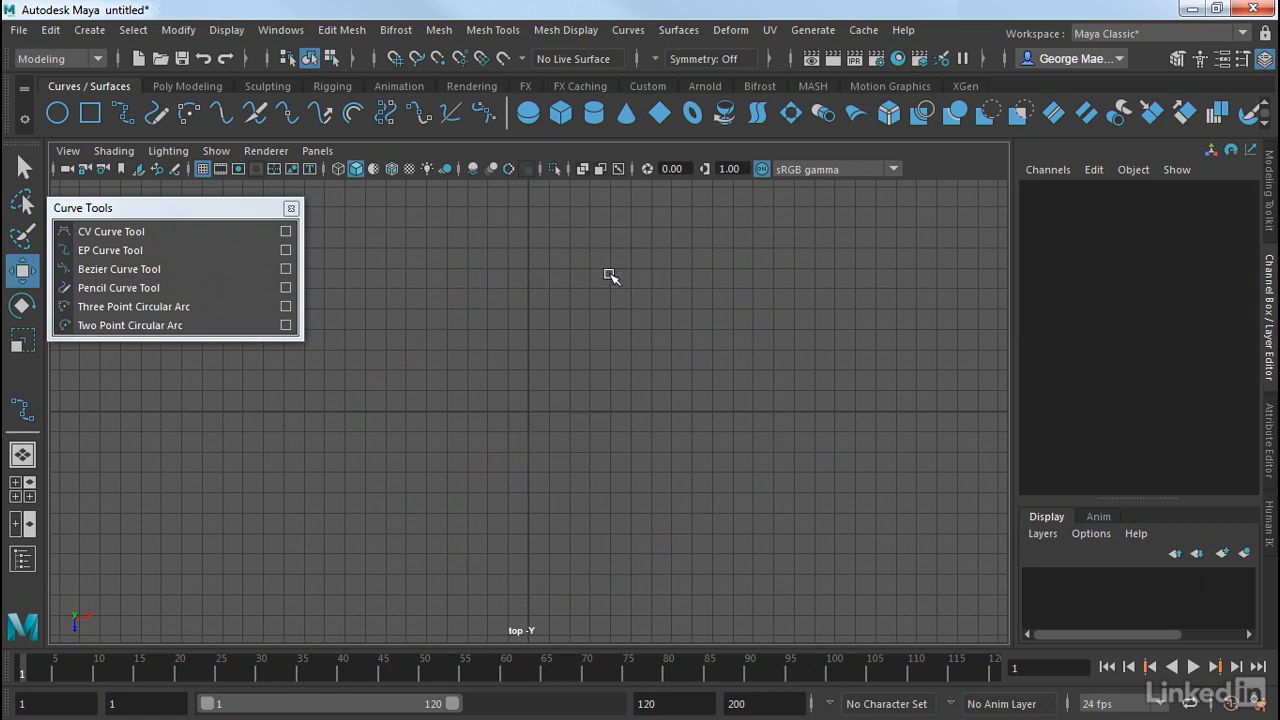
Start a clockwise loop around the origin with the Bezier Curve Tool, placing four smooth anchors with pulled-out tangent handles.
{"action": "left_click", "coordinate": [138, 275]}
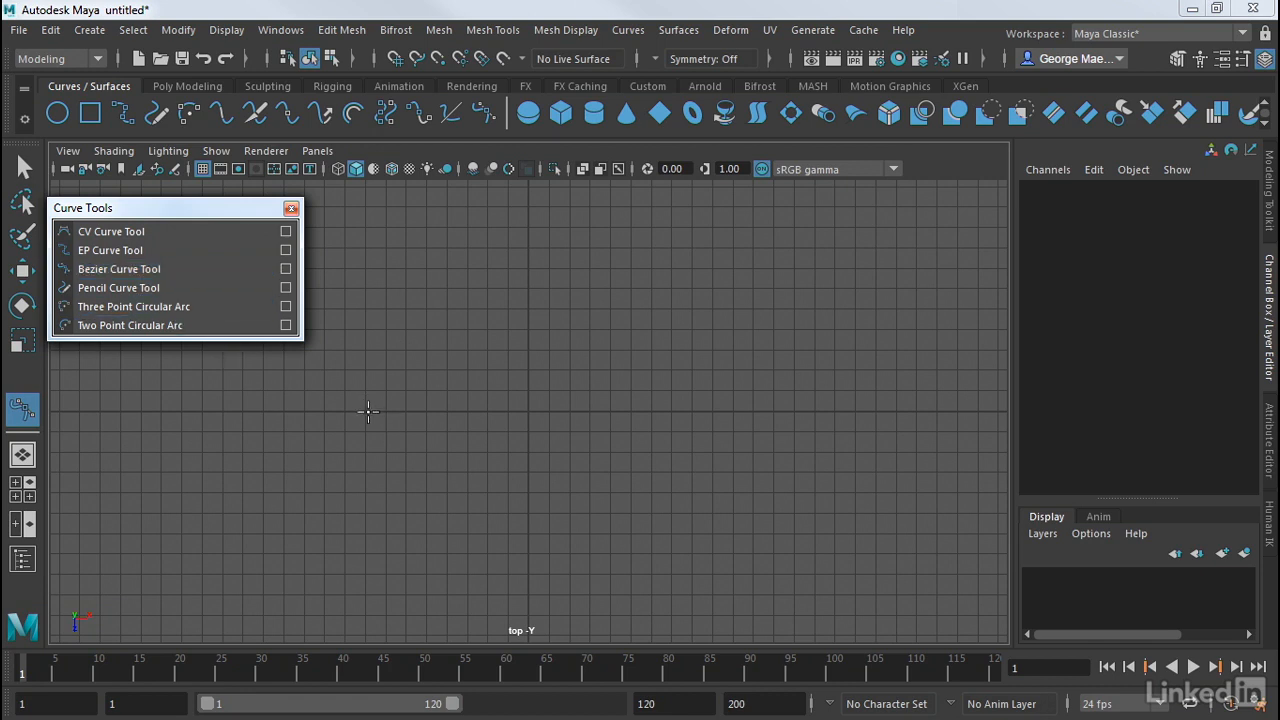
{"action": "left_click_drag", "start_coordinate": [366, 412], "coordinate": [366, 483]}
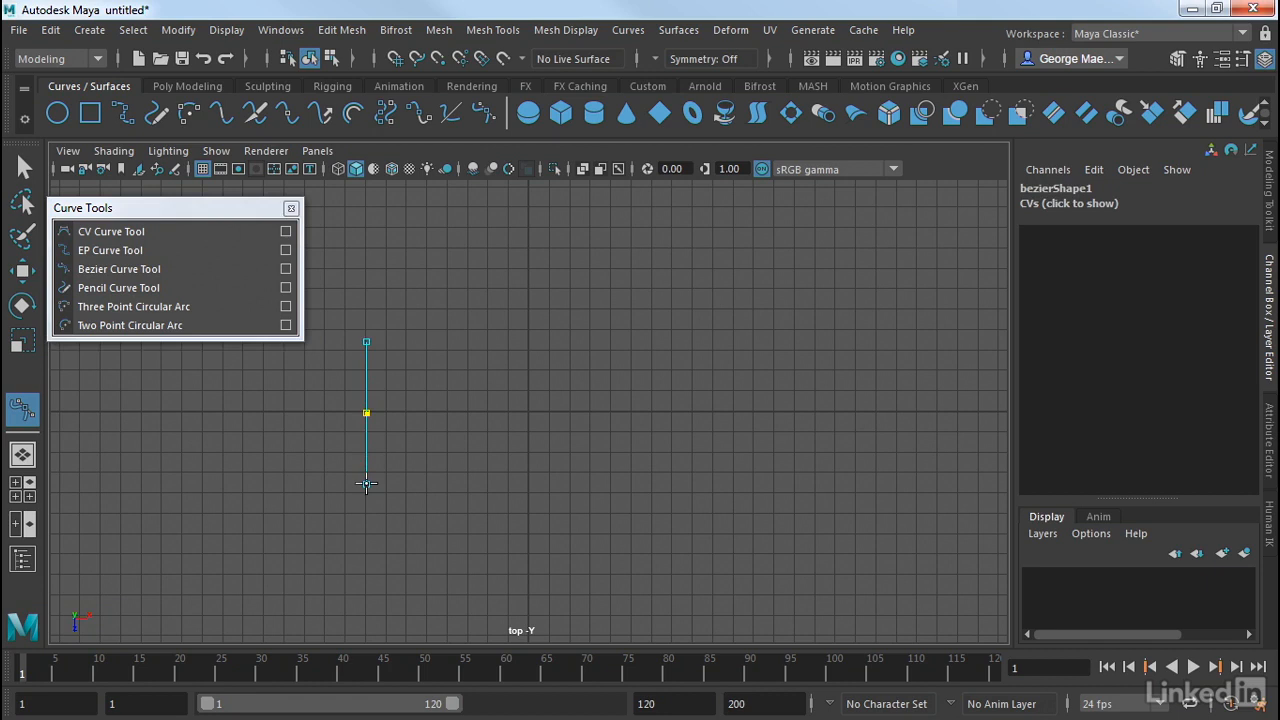
{"action": "left_click_drag", "start_coordinate": [366, 484], "coordinate": [366, 488]}
{"action": "left_click_drag", "start_coordinate": [460, 292], "coordinate": [390, 324]}
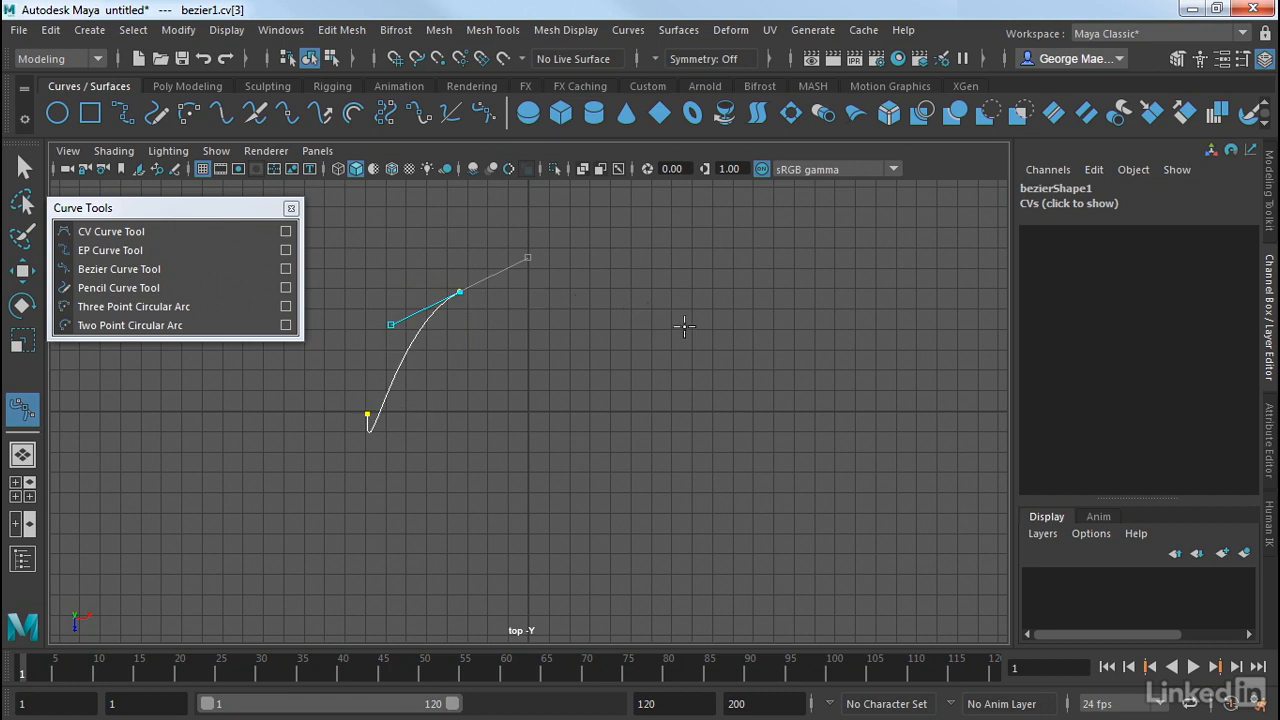
{"action": "left_click_drag", "start_coordinate": [683, 331], "coordinate": [688, 450]}
{"action": "left_click_drag", "start_coordinate": [610, 569], "coordinate": [531, 583]}
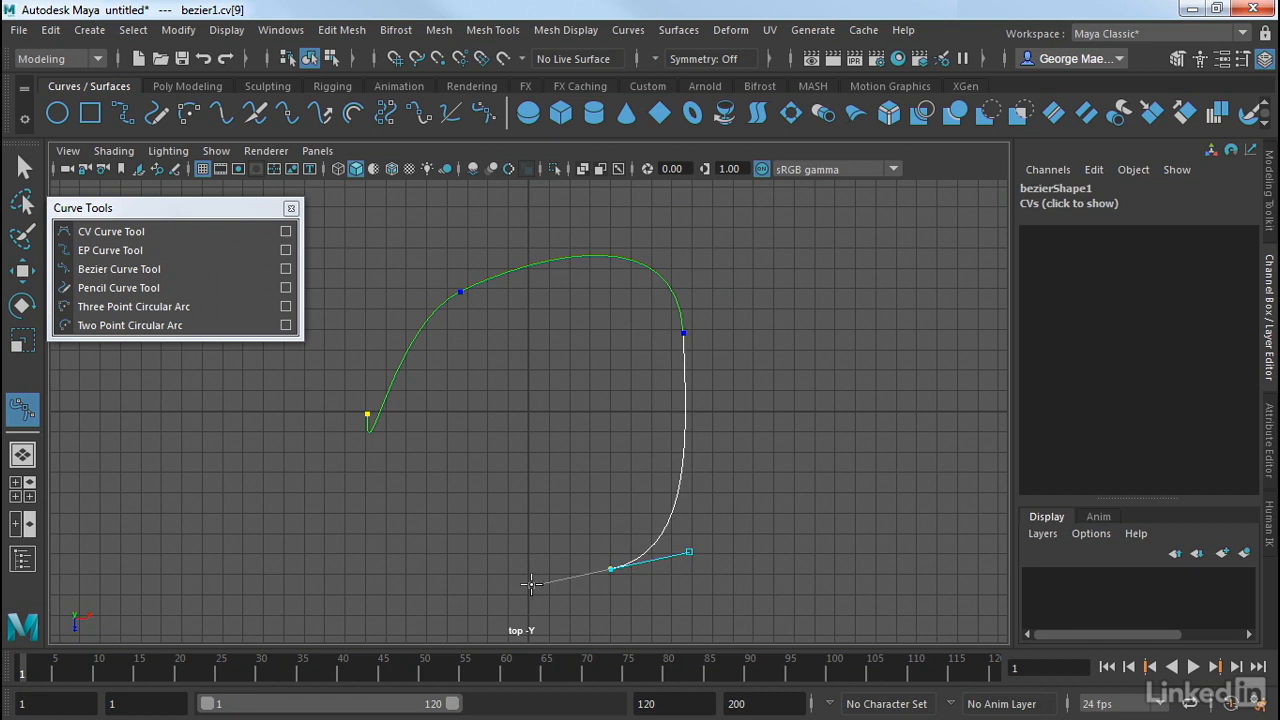
{"action": "left_click_drag", "start_coordinate": [531, 583], "coordinate": [531, 584]}
Finish the Bezier curve with three corner anchors and a smooth inner end anchor, and move it to about 0.138 in X and -0.046 in Z.
{"action": "left_click", "coordinate": [482, 567]}
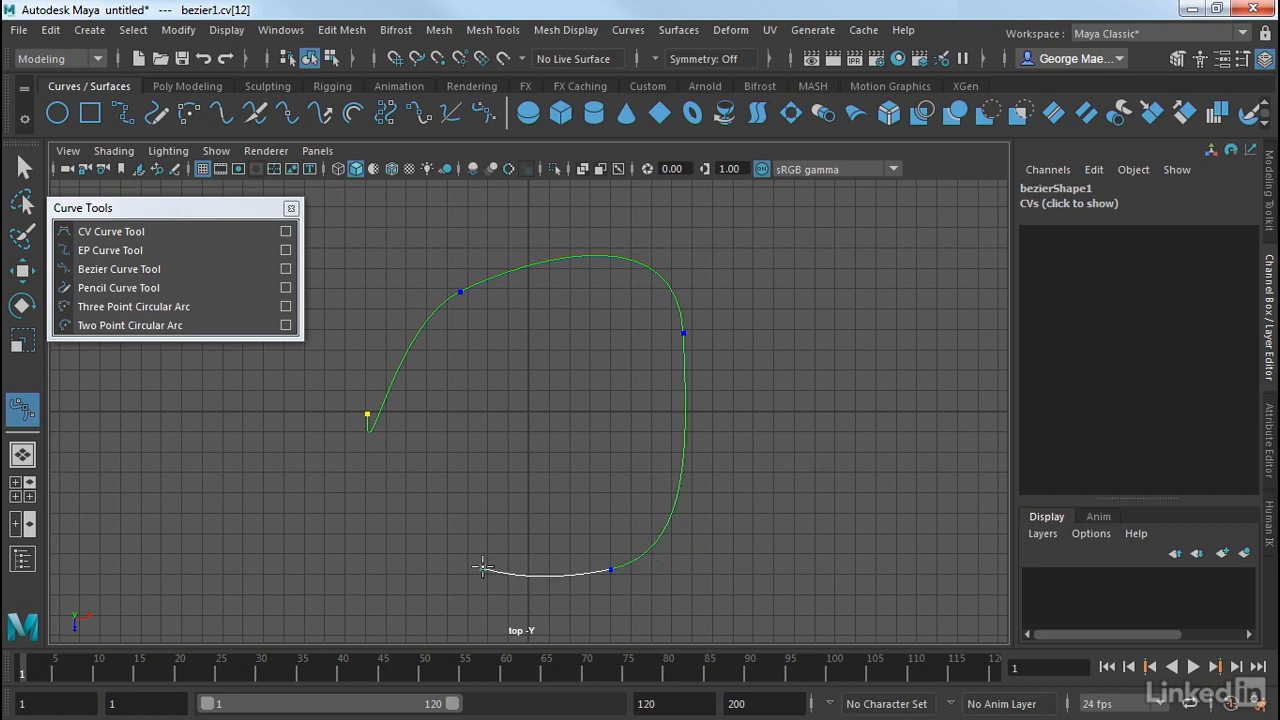
{"action": "left_click", "coordinate": [498, 442]}
{"action": "left_click", "coordinate": [598, 436]}
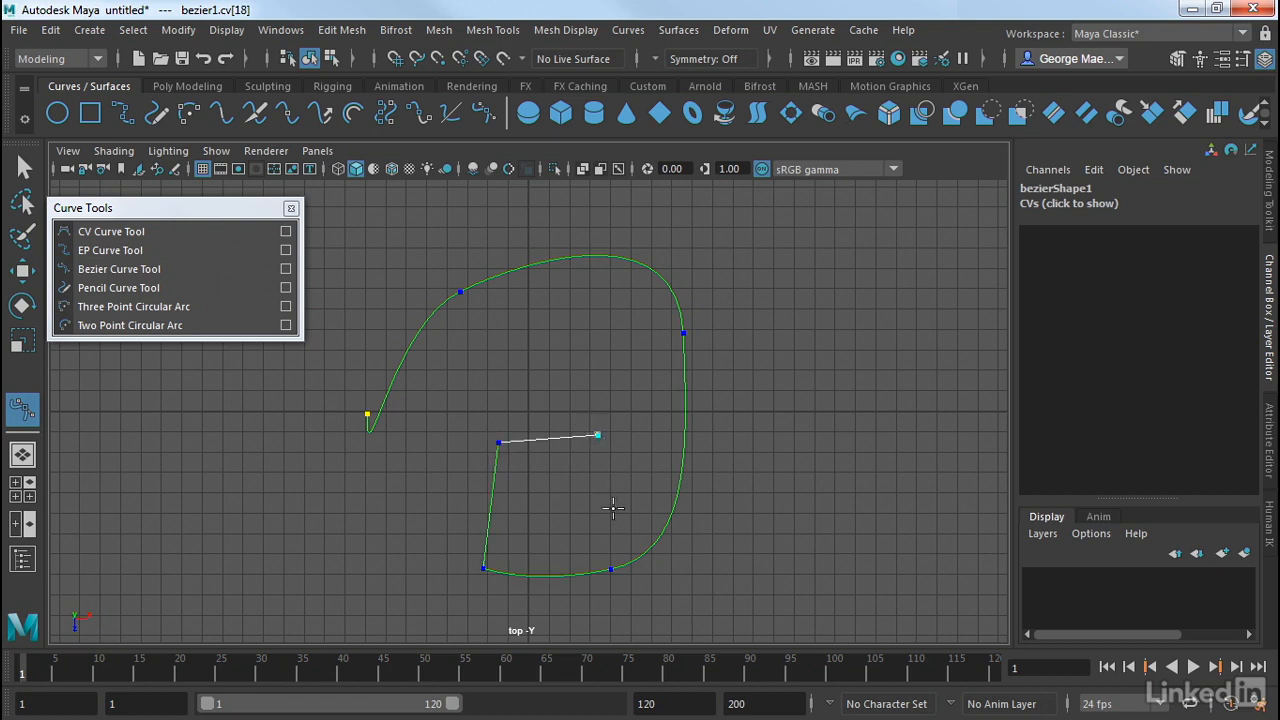
{"action": "left_click_drag", "start_coordinate": [594, 522], "coordinate": [544, 549]}
{"action": "key", "text": "w"}
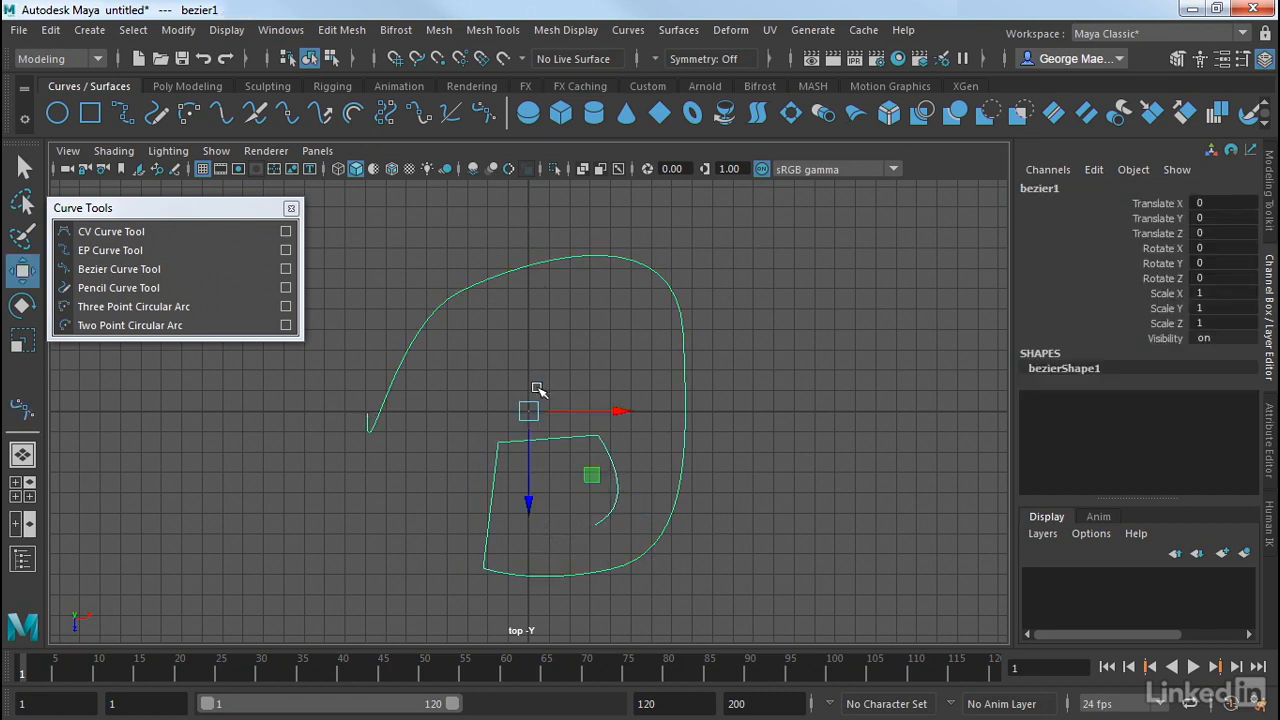
{"action": "left_click_drag", "start_coordinate": [530, 410], "coordinate": [537, 410]}
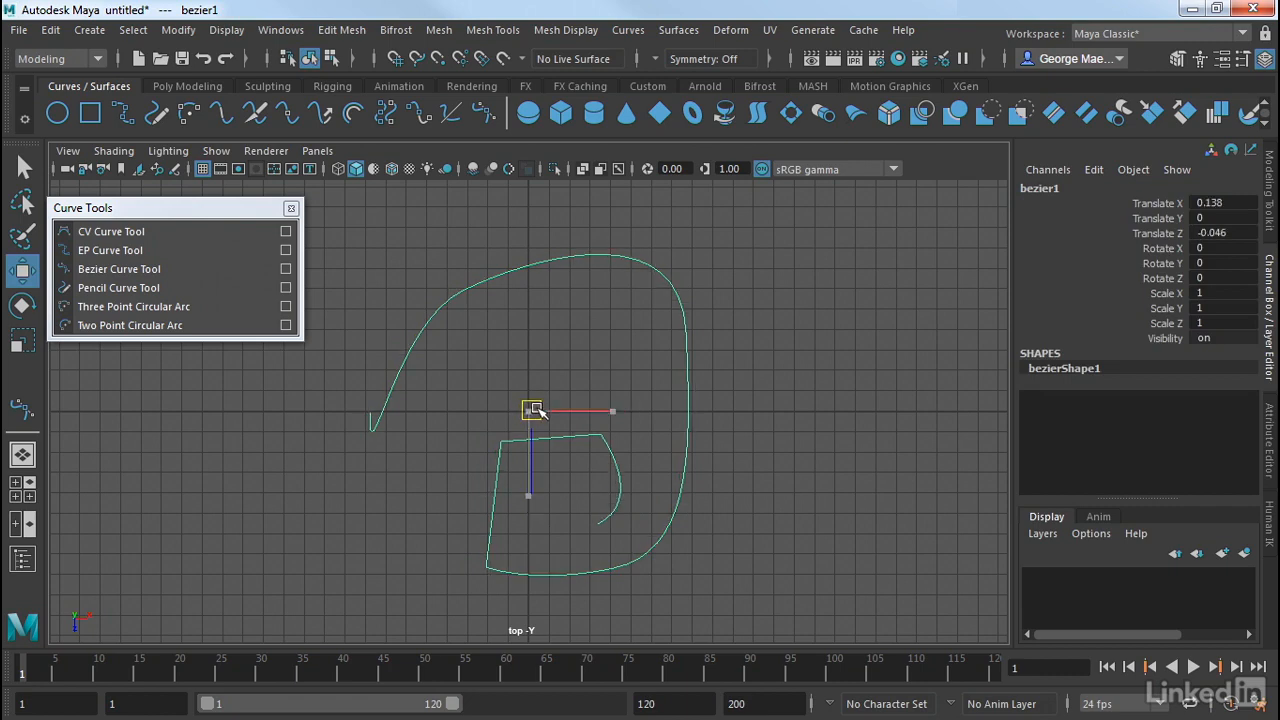
Display the Bezier curve's control vertices, shift the upper-right anchor slightly outward and tilt its tangent handles to round that side.
{"action": "right_click", "coordinate": [676, 299]}
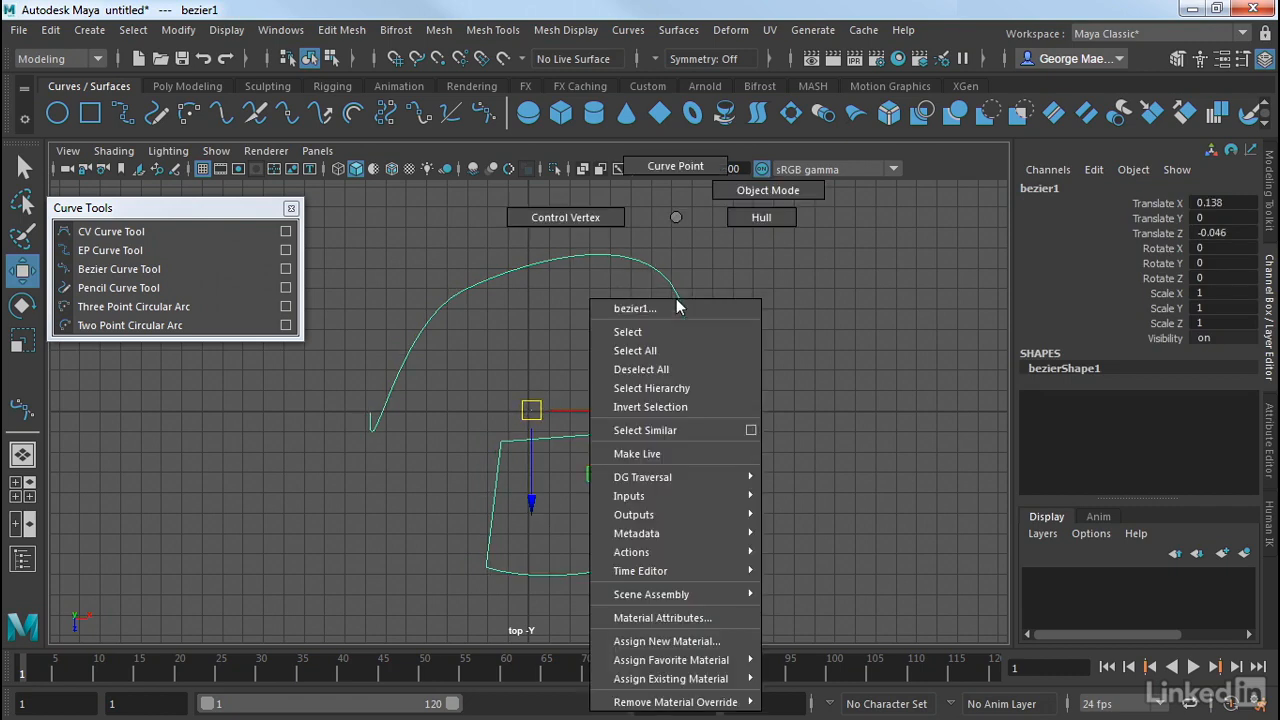
{"action": "right_click_drag", "start_coordinate": [678, 306], "coordinate": [577, 216]}
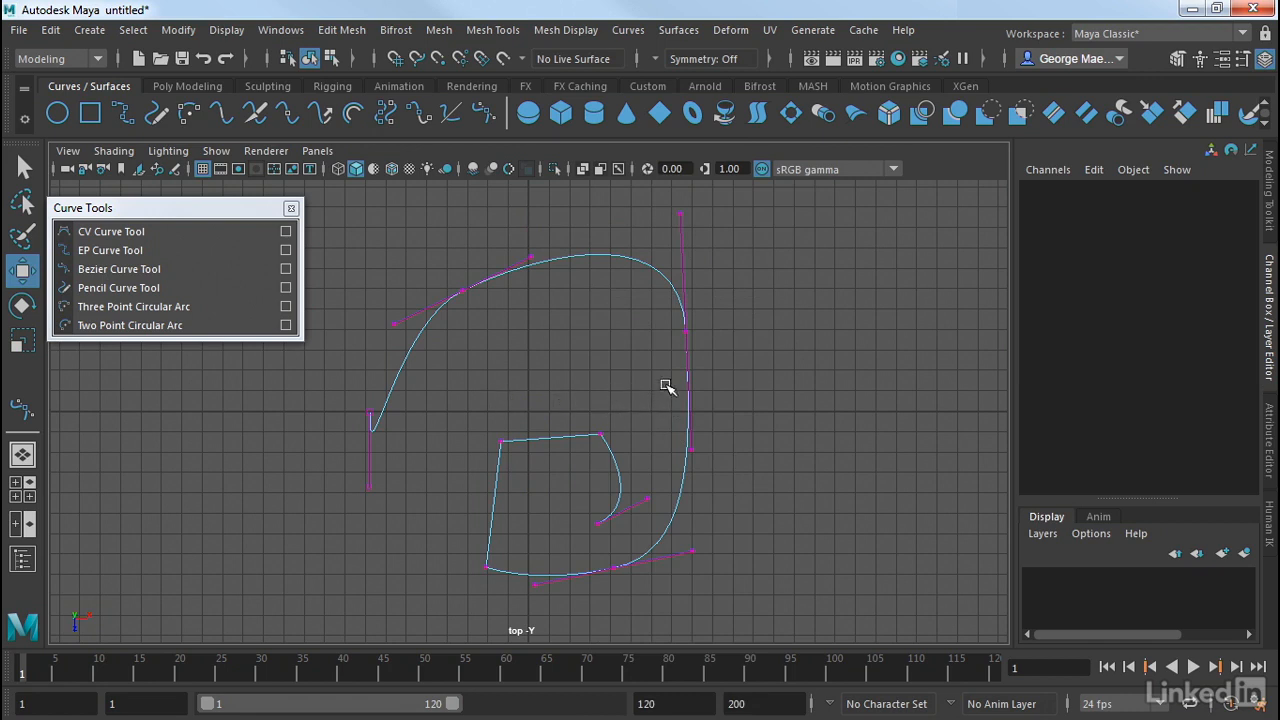
{"action": "left_click", "coordinate": [686, 331]}
{"action": "left_click_drag", "start_coordinate": [686, 331], "coordinate": [697, 333]}
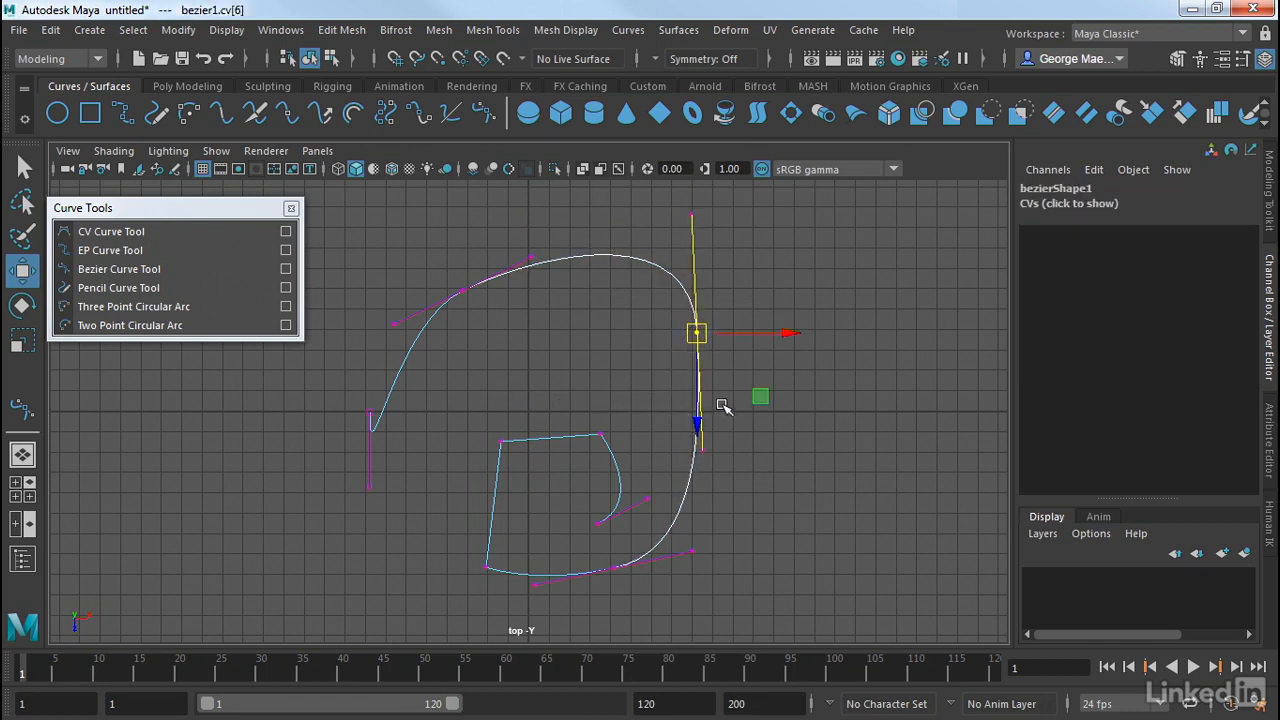
{"action": "mouse_move", "coordinate": [723, 433]}
{"action": "left_mouse_down"}
{"action": "mouse_move", "coordinate": [694, 467]}
{"action": "mouse_move", "coordinate": [723, 401]}
{"action": "mouse_move", "coordinate": [733, 410]}
{"action": "left_mouse_up"}
Swing the start anchor's tangent handle upward to remove the hook, and raise the upper-left anchor.
{"action": "left_click", "coordinate": [369, 487]}
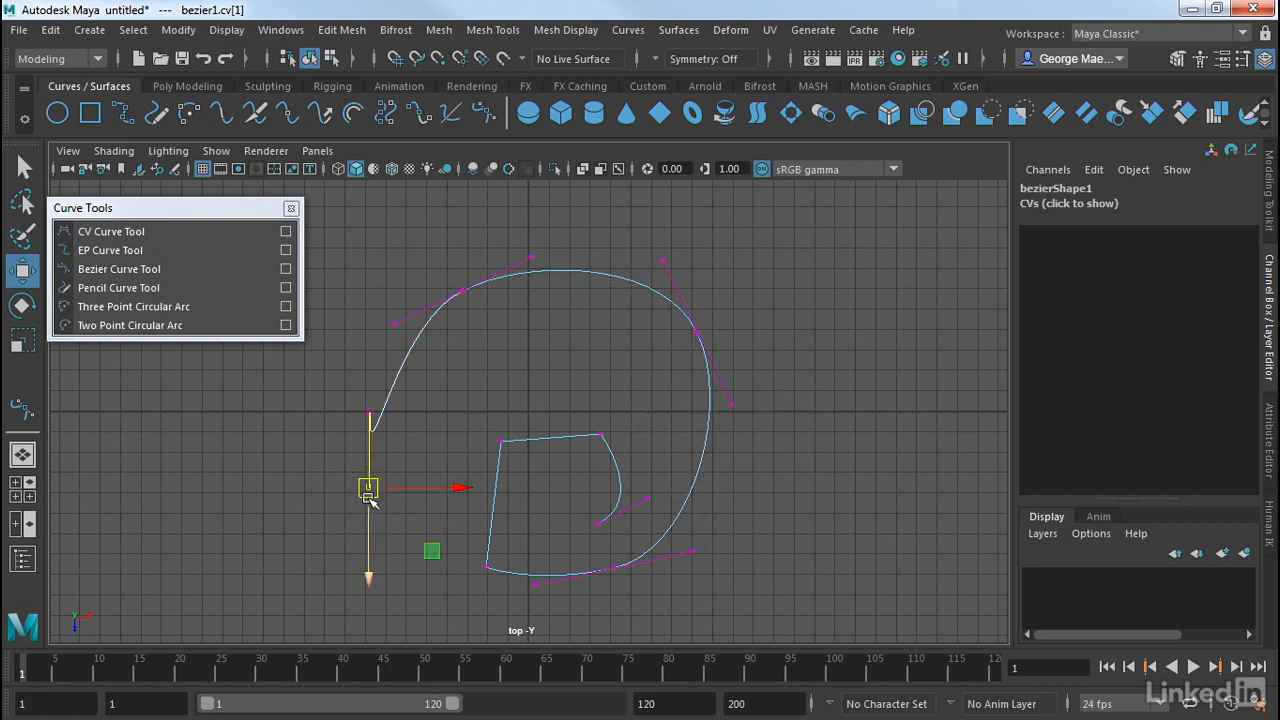
{"action": "left_click_drag", "start_coordinate": [369, 487], "coordinate": [362, 364]}
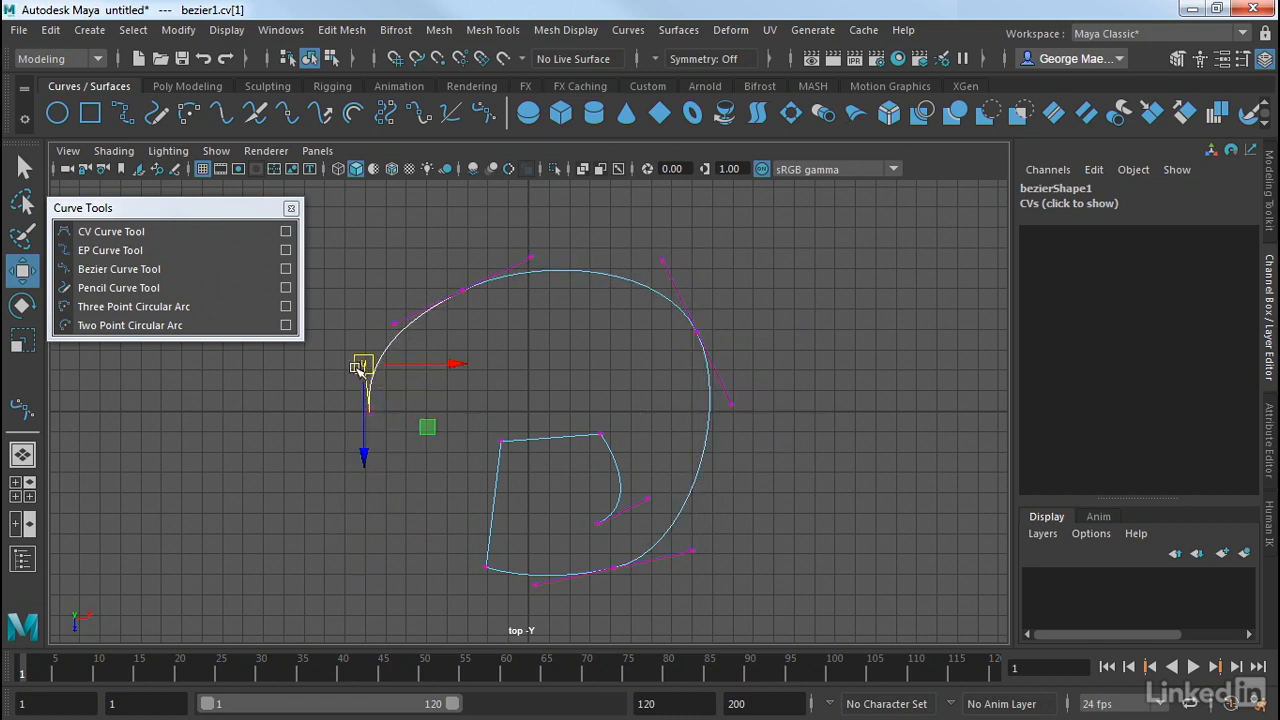
{"action": "left_click", "coordinate": [462, 290]}
{"action": "left_click_drag", "start_coordinate": [462, 290], "coordinate": [468, 265]}
Reposition the two upper corner anchors of the inner section so its straight segments run horizontally and vertically.
{"action": "left_click", "coordinate": [501, 441]}
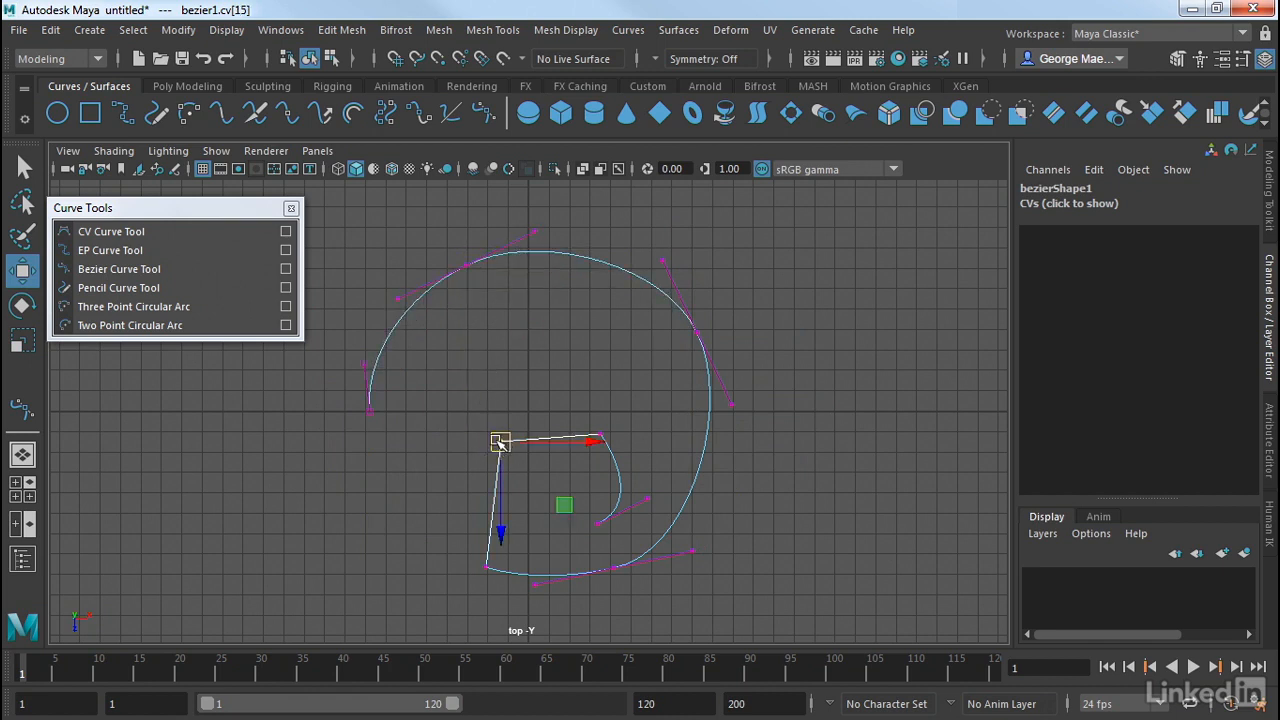
{"action": "mouse_move", "coordinate": [501, 441]}
{"action": "left_mouse_down"}
{"action": "mouse_move", "coordinate": [460, 452]}
{"action": "mouse_move", "coordinate": [481, 439]}
{"action": "left_mouse_up"}
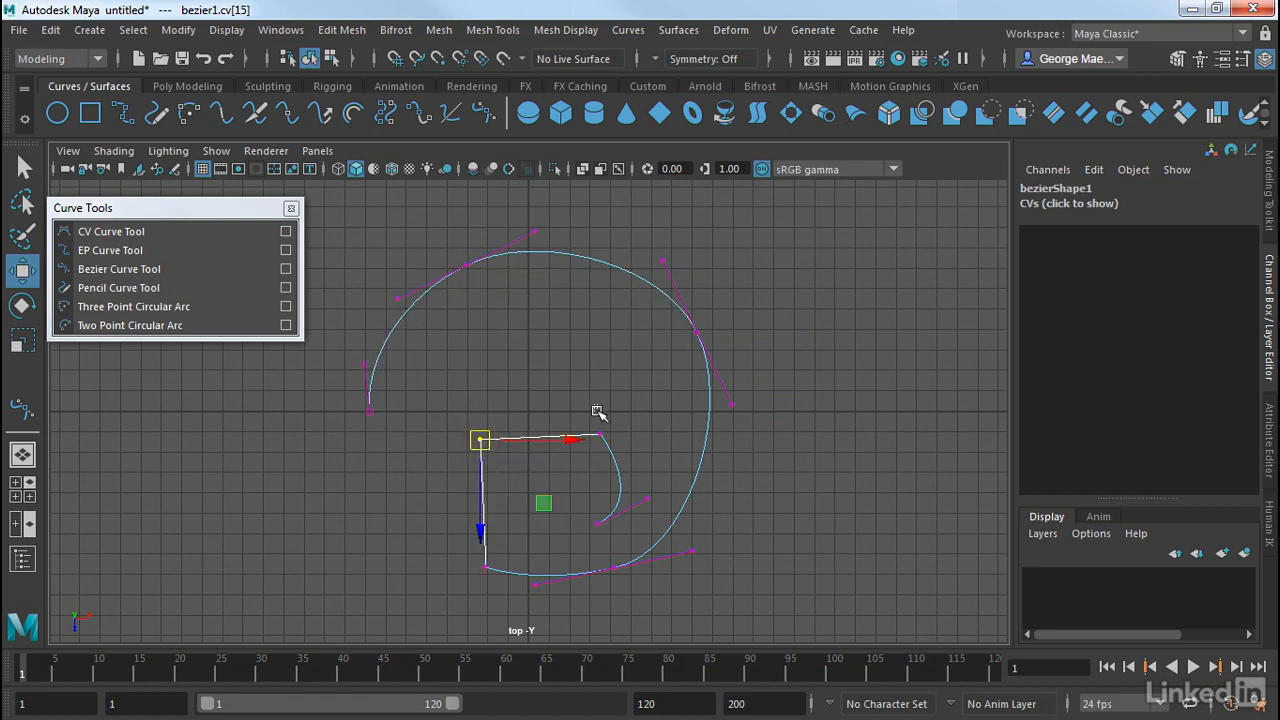
{"action": "left_click", "coordinate": [592, 445]}
{"action": "left_click_drag", "start_coordinate": [581, 402], "coordinate": [604, 427]}
{"action": "left_click", "coordinate": [481, 439]}
{"action": "left_click_drag", "start_coordinate": [481, 439], "coordinate": [488, 430]}
Return the Bezier curve to object mode and delete the whole curve.
{"action": "left_click", "coordinate": [407, 499]}
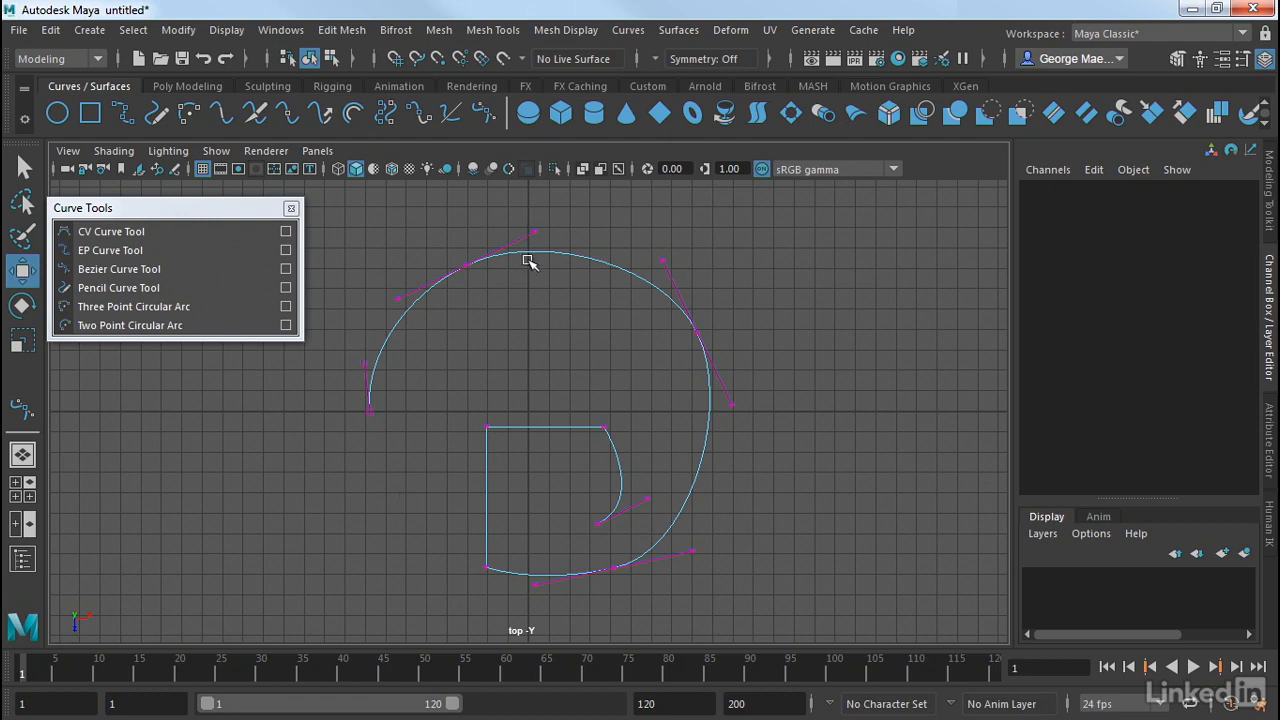
{"action": "right_click_drag", "start_coordinate": [537, 217], "coordinate": [607, 190]}
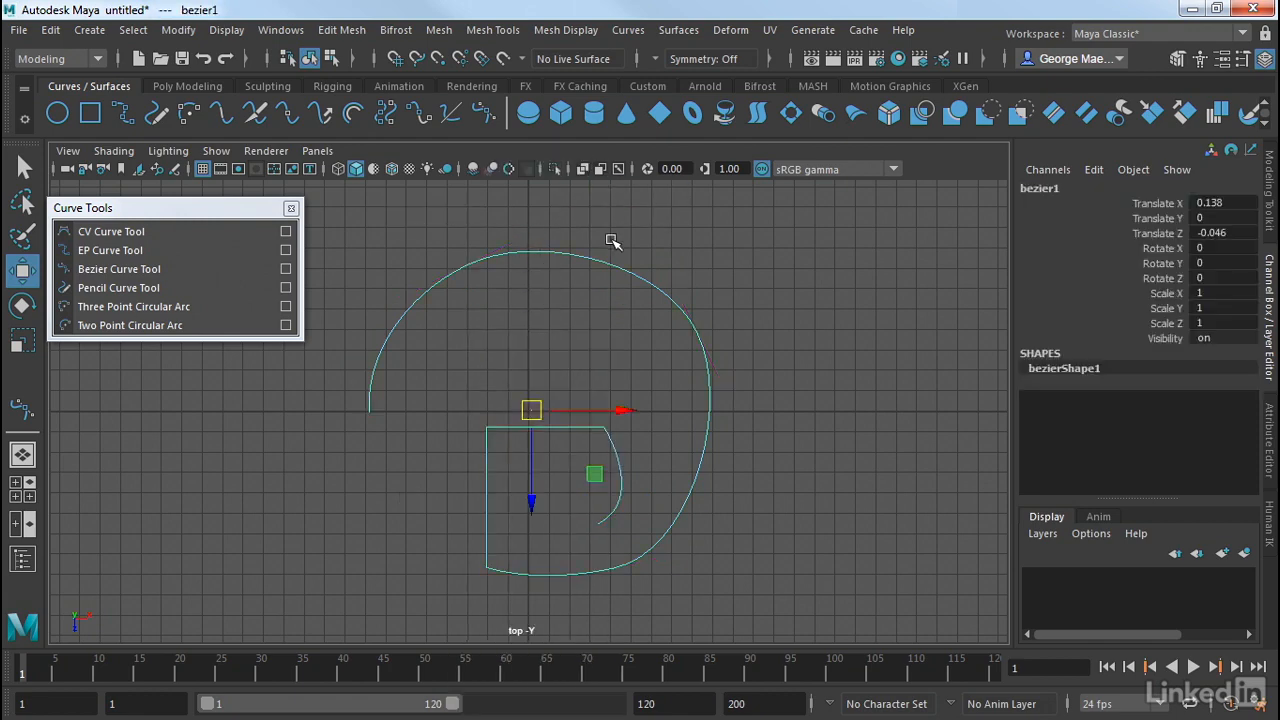
{"action": "key", "text": "Delete"}
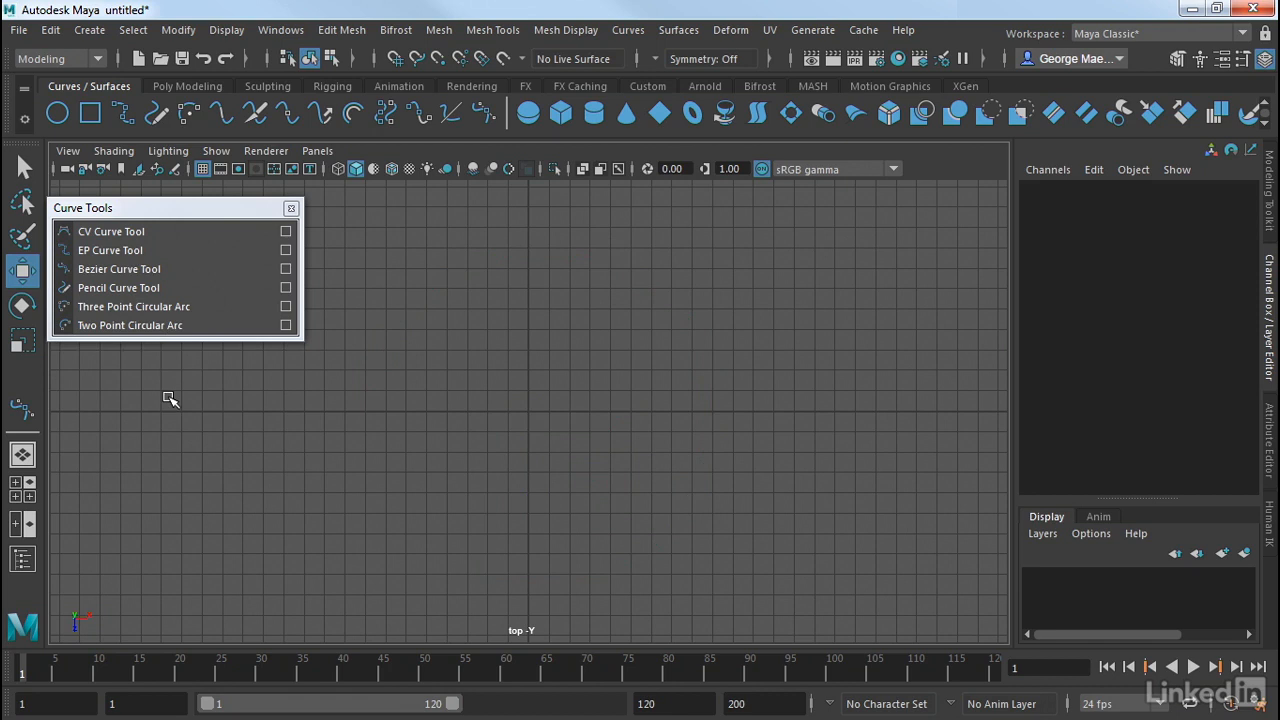
Draw a freehand inward spiral around the origin with the Pencil Curve Tool and display its control vertices.
{"action": "left_click", "coordinate": [97, 287]}
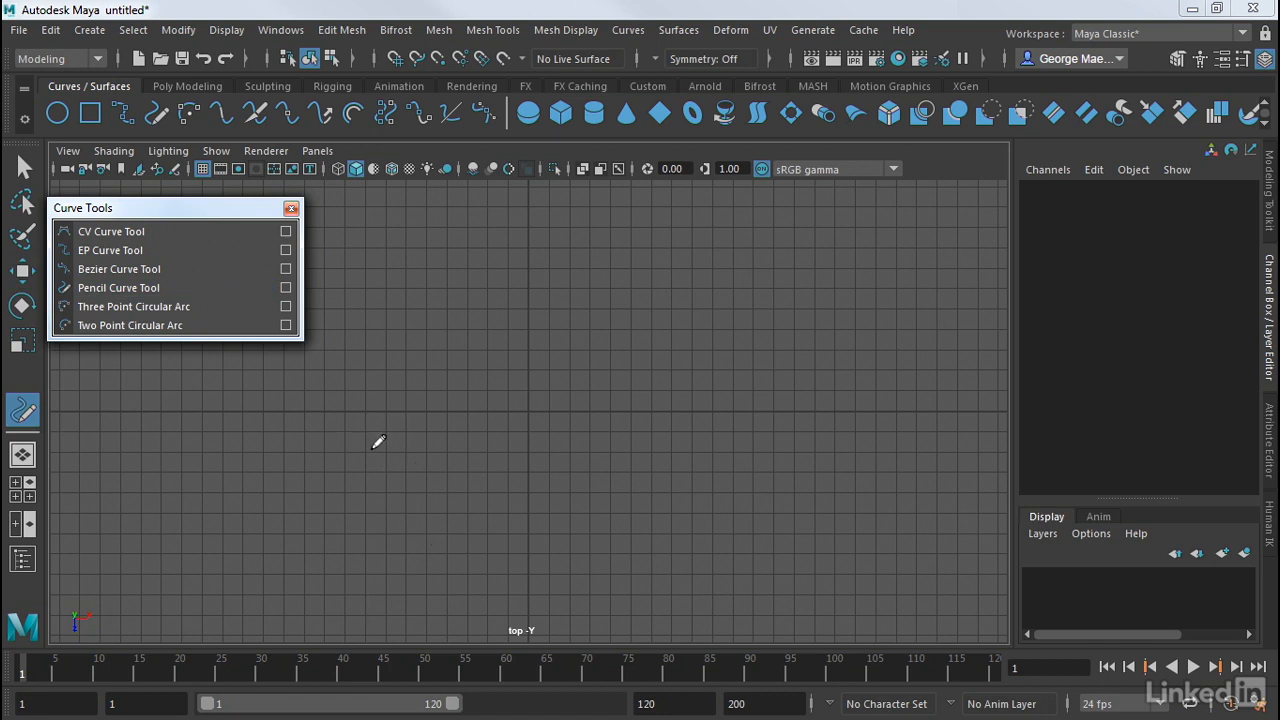
{"action": "mouse_move", "coordinate": [371, 449]}
{"action": "left_mouse_down"}
{"action": "mouse_move", "coordinate": [386, 416]}
{"action": "mouse_move", "coordinate": [573, 322]}
{"action": "mouse_move", "coordinate": [614, 478]}
{"action": "mouse_move", "coordinate": [548, 424]}
{"action": "mouse_move", "coordinate": [481, 463]}
{"action": "left_mouse_up"}
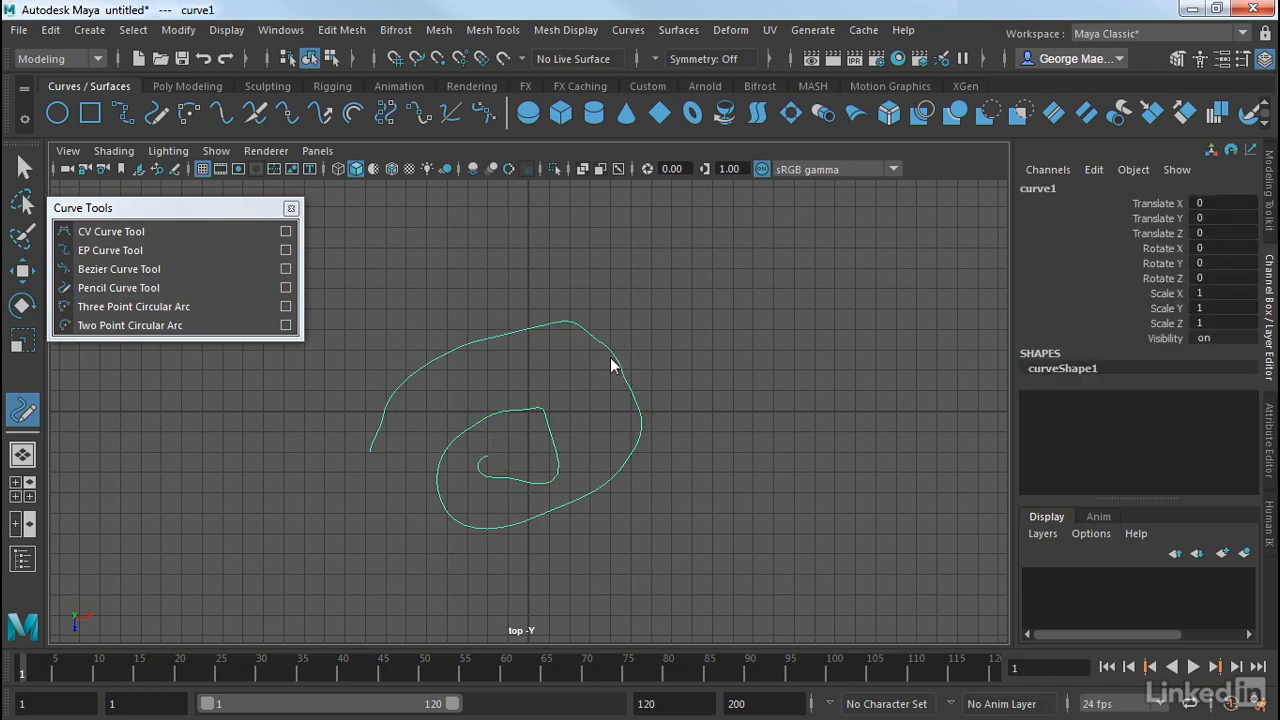
{"action": "right_click_drag", "start_coordinate": [610, 358], "coordinate": [545, 219]}
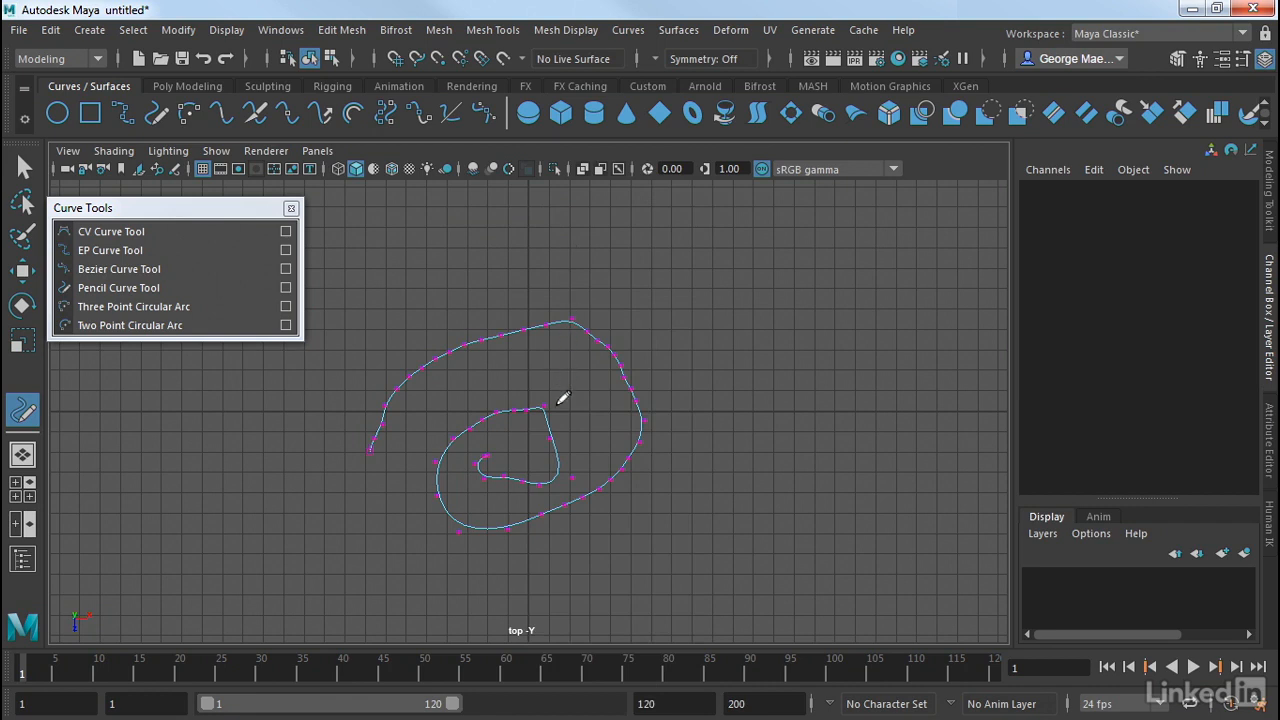
Select the spiral's topmost control vertex for moving, then pick the vertex at the sharp inner corner and nudge it slightly downward.
{"action": "key", "text": "q"}
{"action": "left_click_drag", "start_coordinate": [582, 303], "coordinate": [565, 333]}
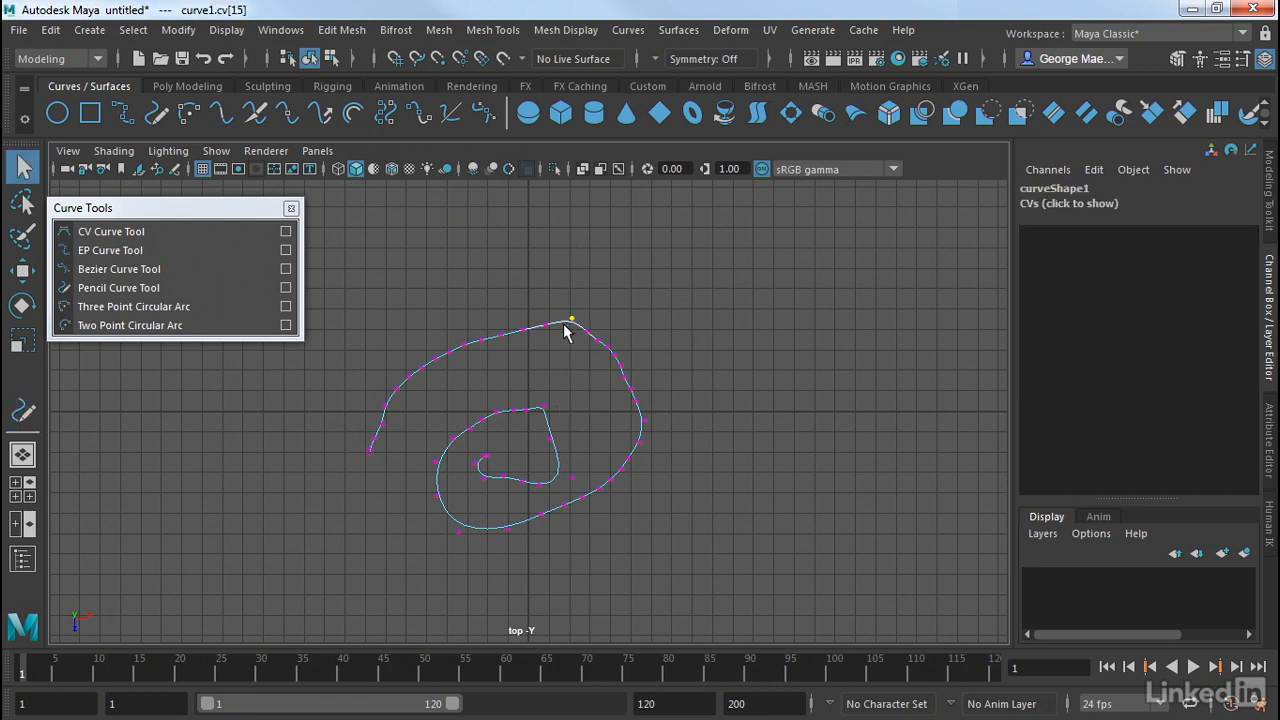
{"action": "key", "text": "w"}
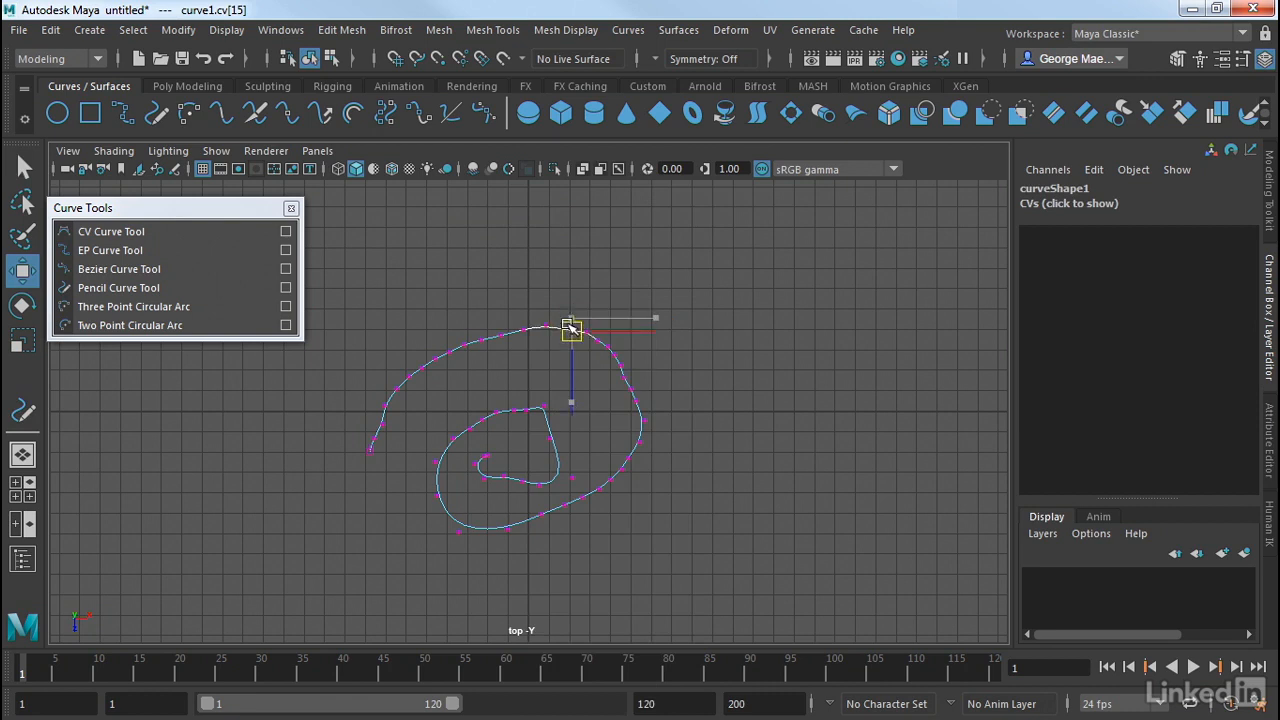
{"action": "left_click", "coordinate": [340, 450]}
{"action": "left_click_drag", "start_coordinate": [565, 400], "coordinate": [538, 428]}
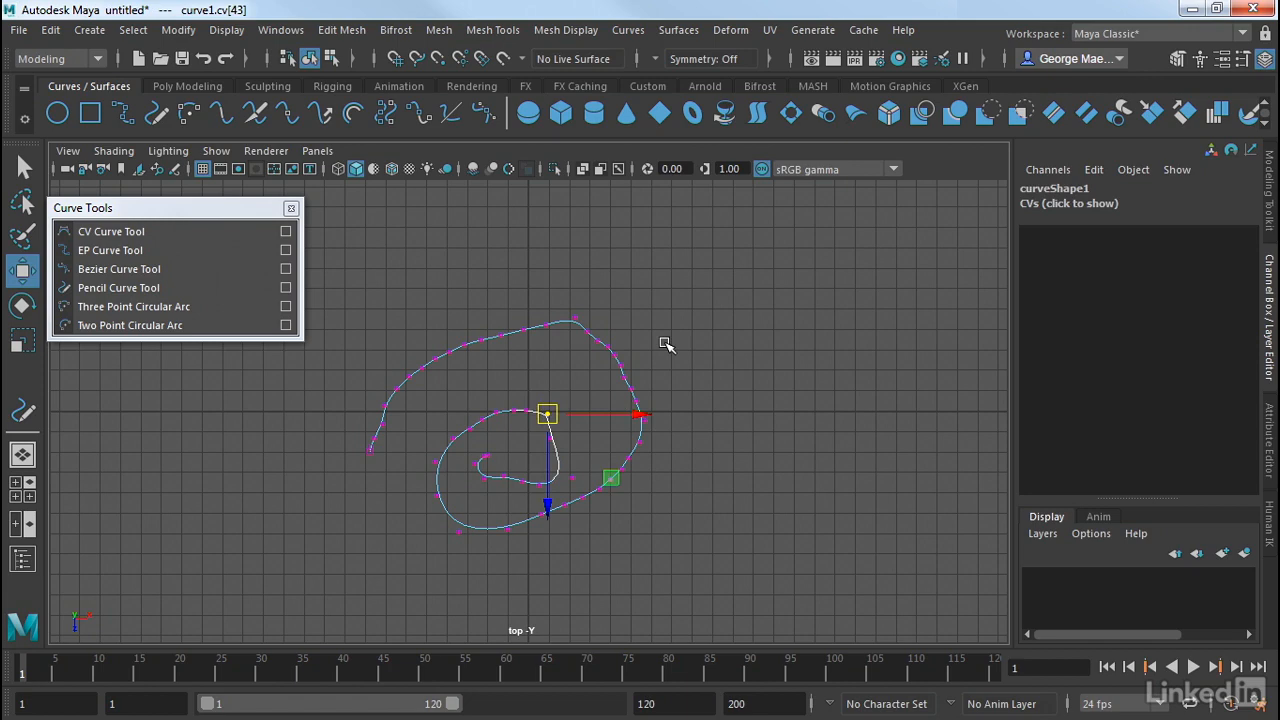
Return the pencil-drawn spiral to object mode and delete the whole curve.
{"action": "left_click", "coordinate": [665, 344]}
{"action": "right_click_drag", "start_coordinate": [571, 332], "coordinate": [655, 190]}
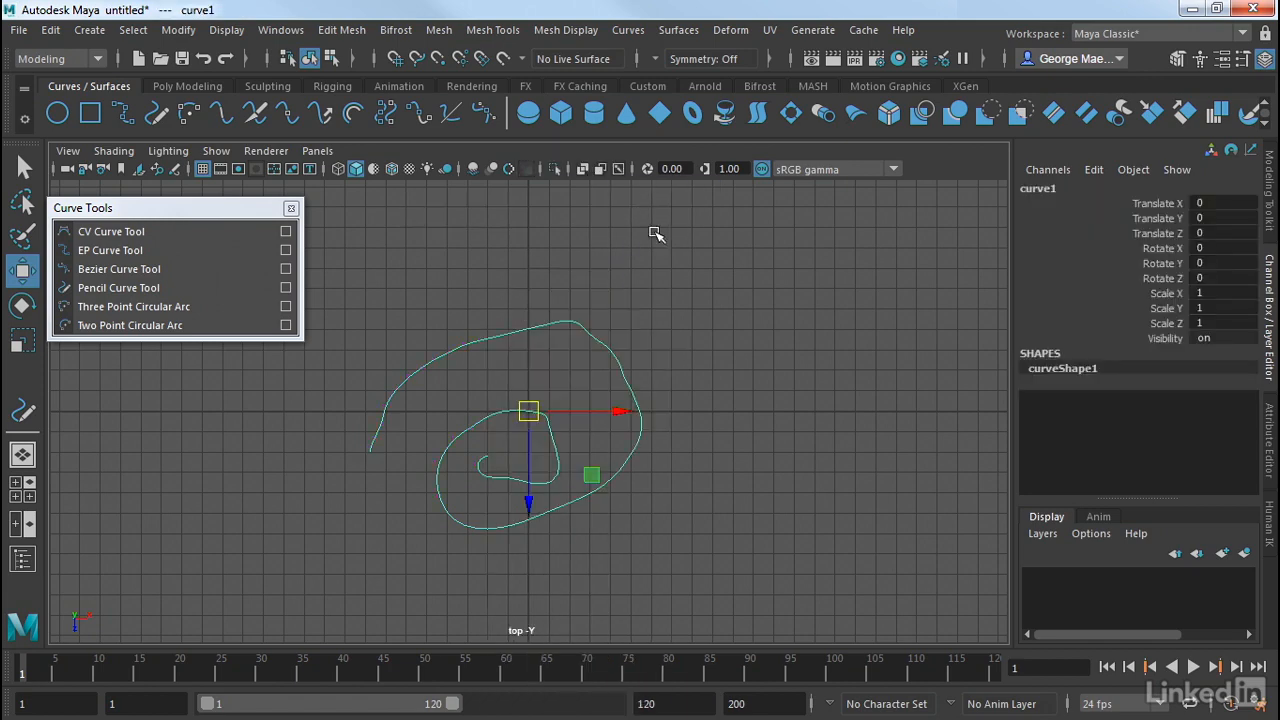
{"action": "key", "text": "Delete"}
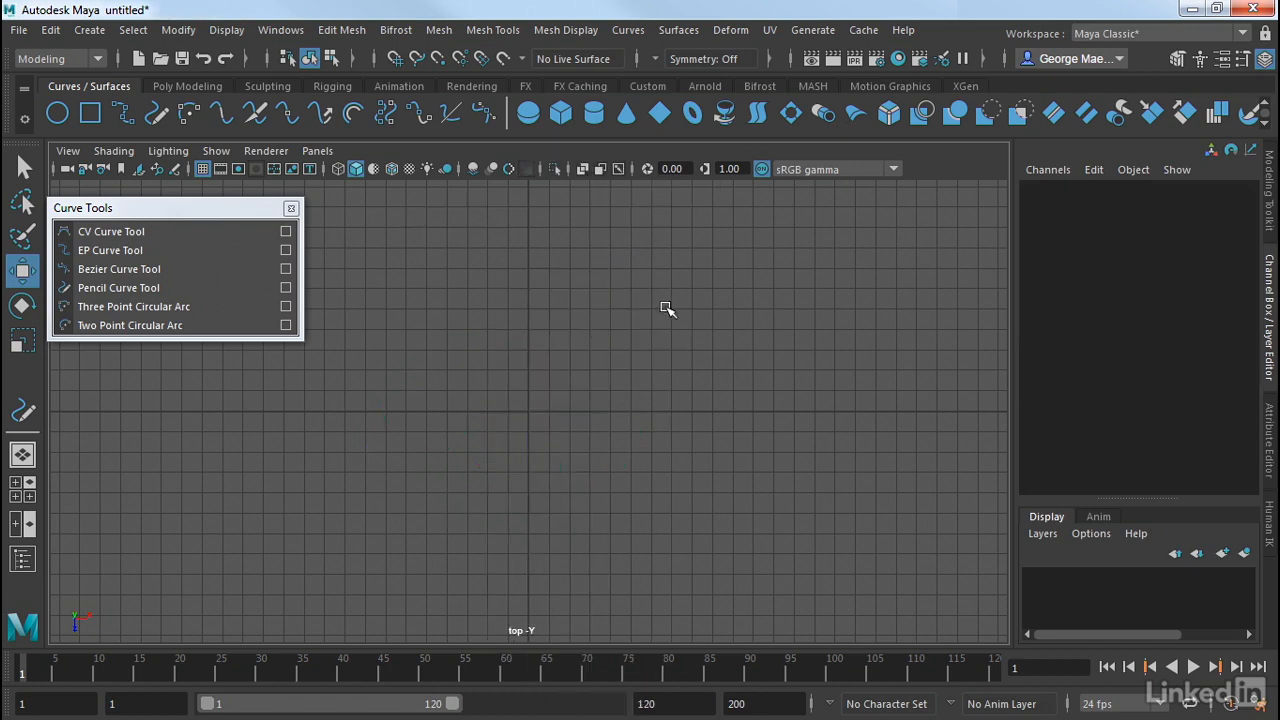
Draw a wide upward-bulging three-point circular arc above the origin, with a radius of about 13 cm.
{"action": "left_click", "coordinate": [137, 305]}
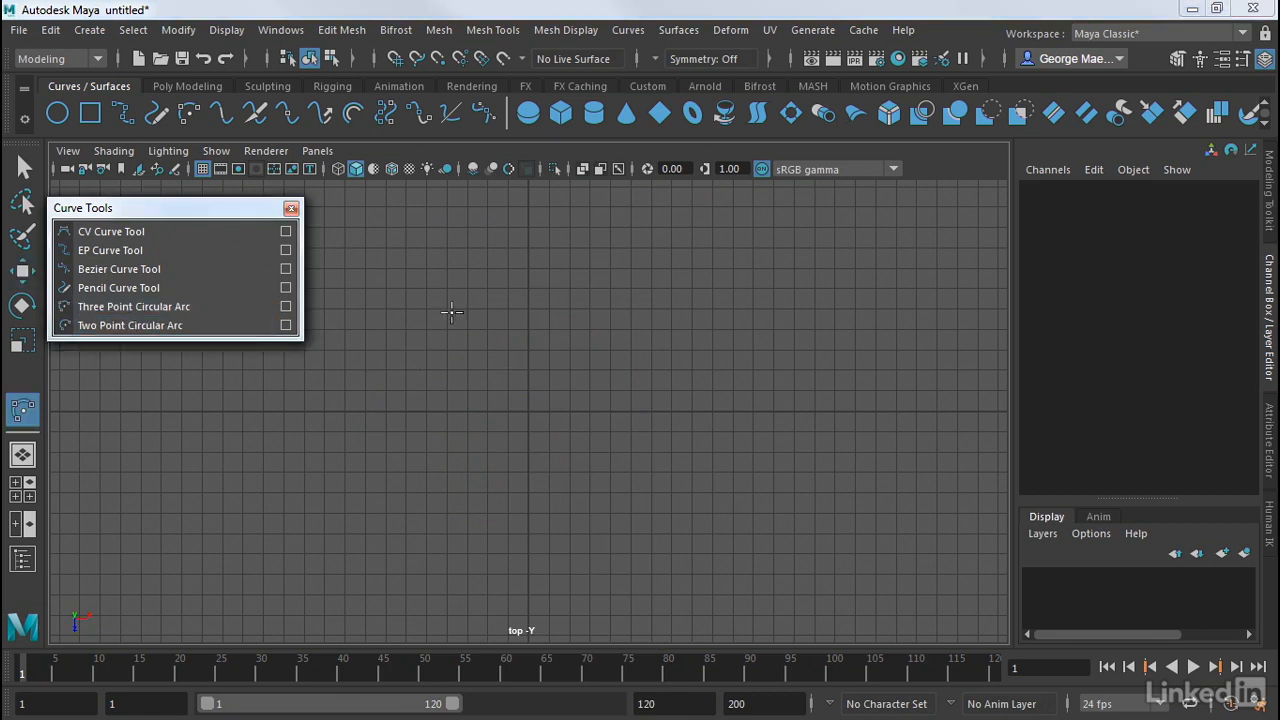
{"action": "left_click", "coordinate": [388, 306]}
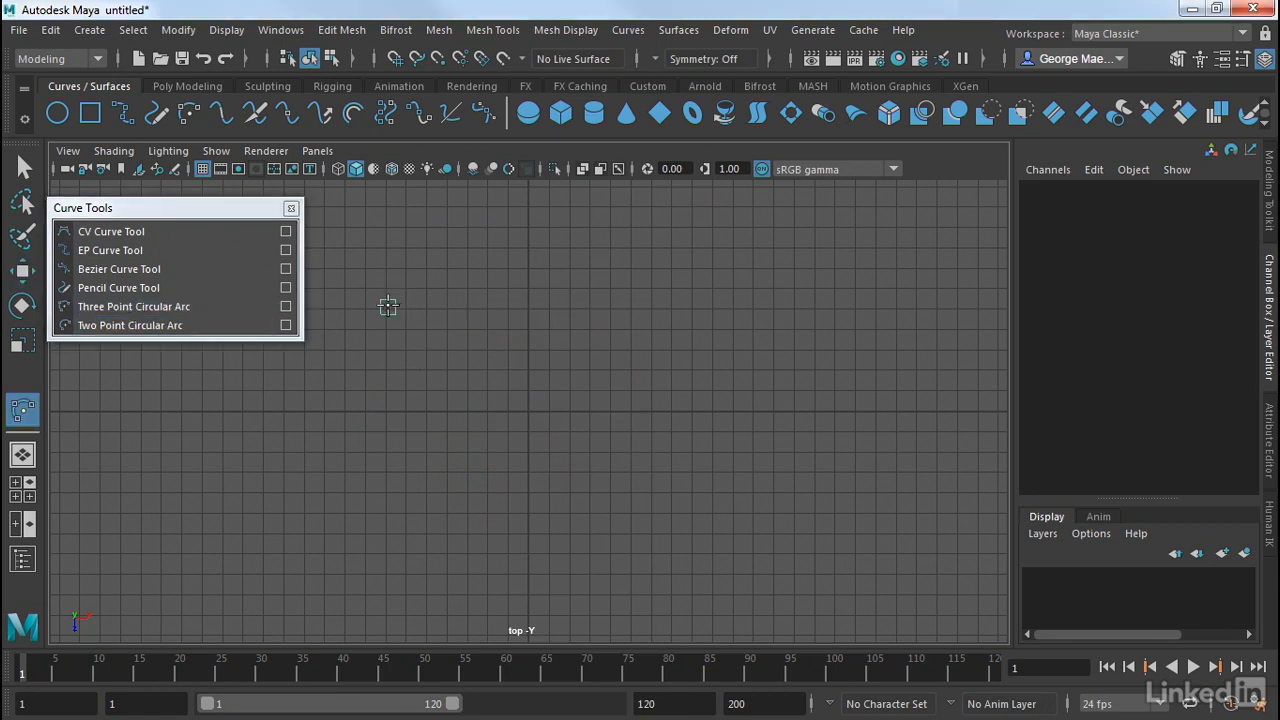
{"action": "left_click", "coordinate": [680, 309]}
{"action": "left_click", "coordinate": [581, 425]}
{"action": "left_click_drag", "start_coordinate": [586, 436], "coordinate": [742, 366]}
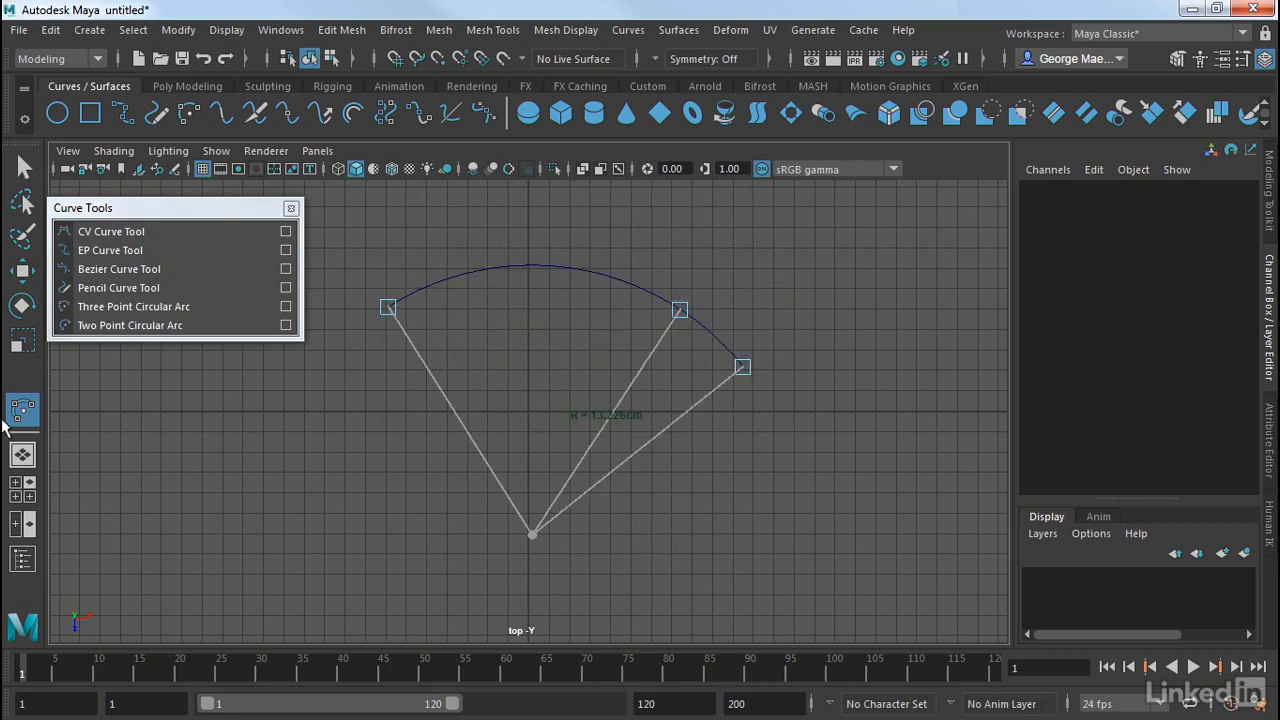
{"action": "key", "text": "Return"}
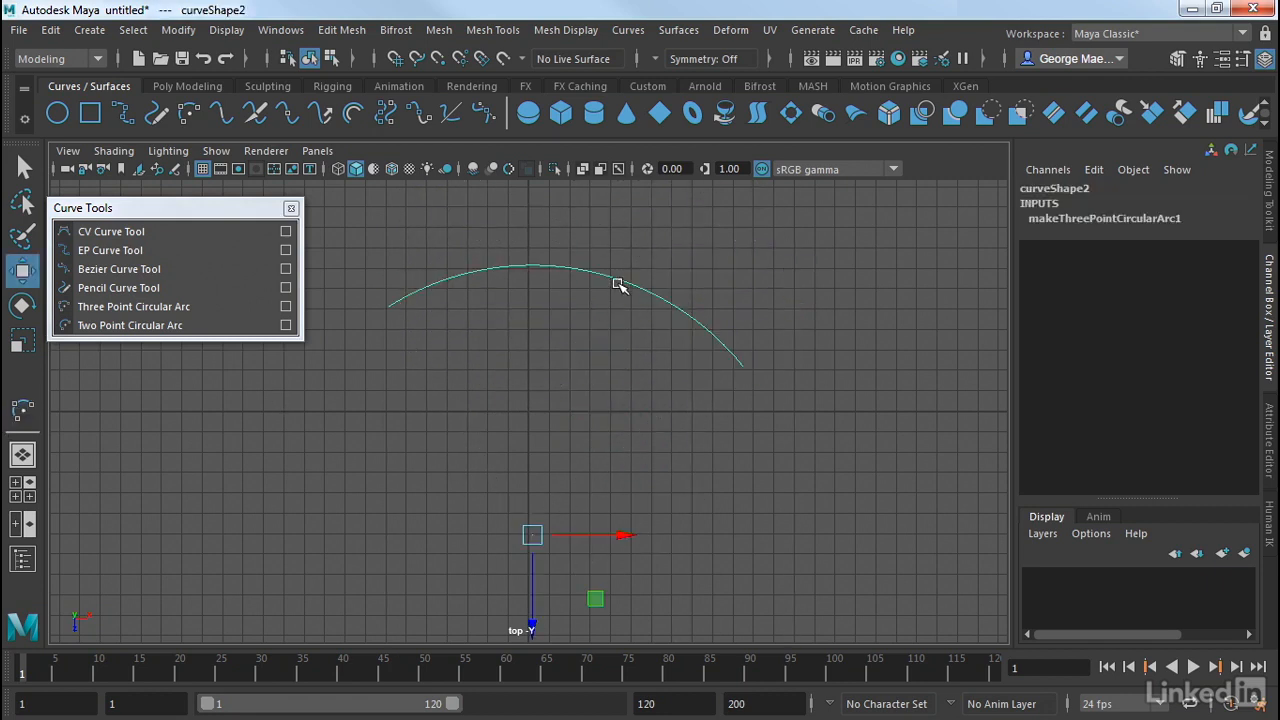
Display the three-point arc's control vertices to examine them, and return the arc to object mode.
{"action": "right_click_drag", "start_coordinate": [621, 285], "coordinate": [545, 222]}
{"action": "left_click", "coordinate": [615, 325]}
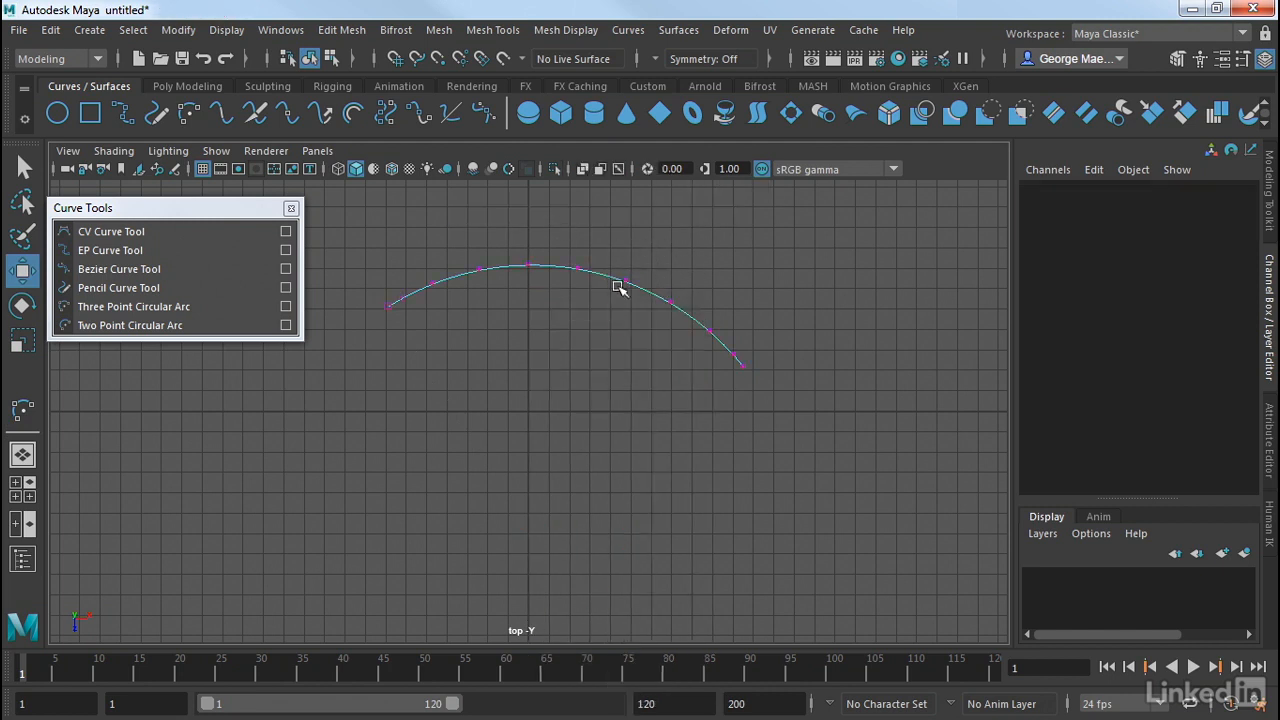
{"action": "right_click_drag", "start_coordinate": [617, 286], "coordinate": [705, 195]}
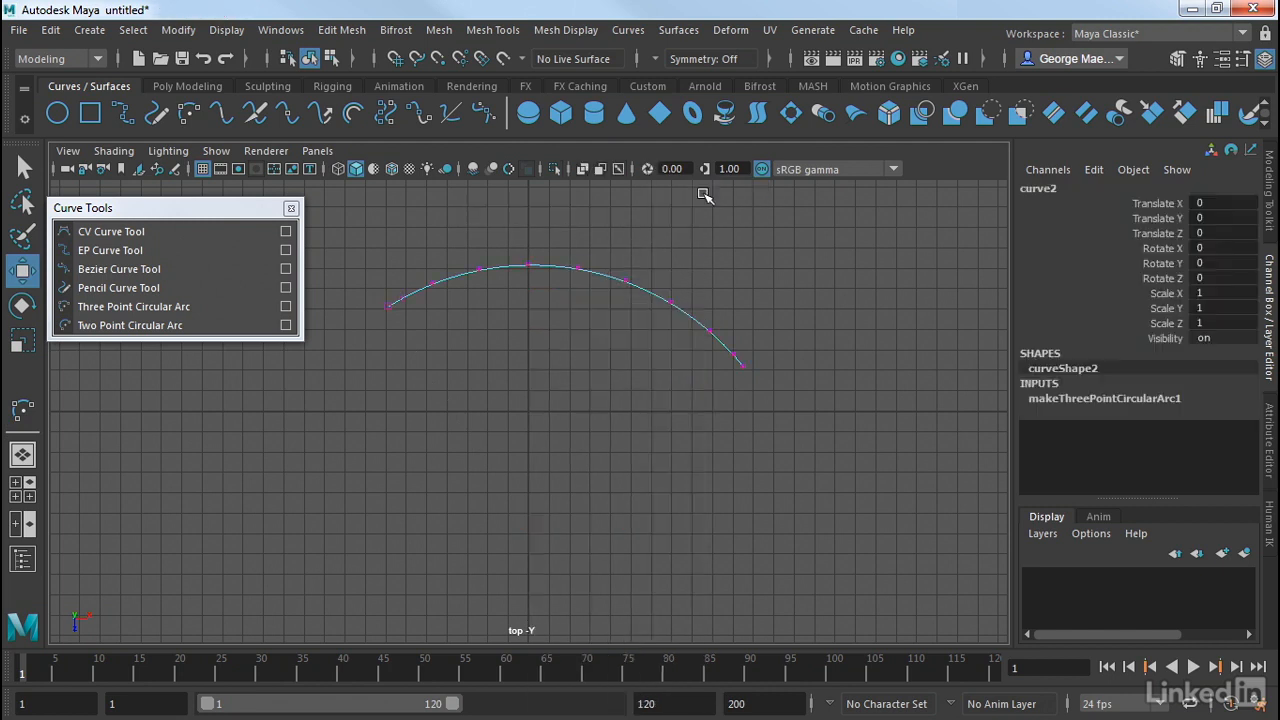
Draw a downward-bulging two-point circular arc with a radius of about 7.4 cm below the first arc, and deselect it.
{"action": "left_click", "coordinate": [140, 325]}
{"action": "mouse_move", "coordinate": [427, 461]}
{"action": "left_mouse_down"}
{"action": "mouse_move", "coordinate": [660, 463]}
{"action": "mouse_move", "coordinate": [668, 431]}
{"action": "mouse_move", "coordinate": [634, 457]}
{"action": "mouse_move", "coordinate": [726, 426]}
{"action": "mouse_move", "coordinate": [677, 463]}
{"action": "mouse_move", "coordinate": [706, 460]}
{"action": "left_mouse_up"}
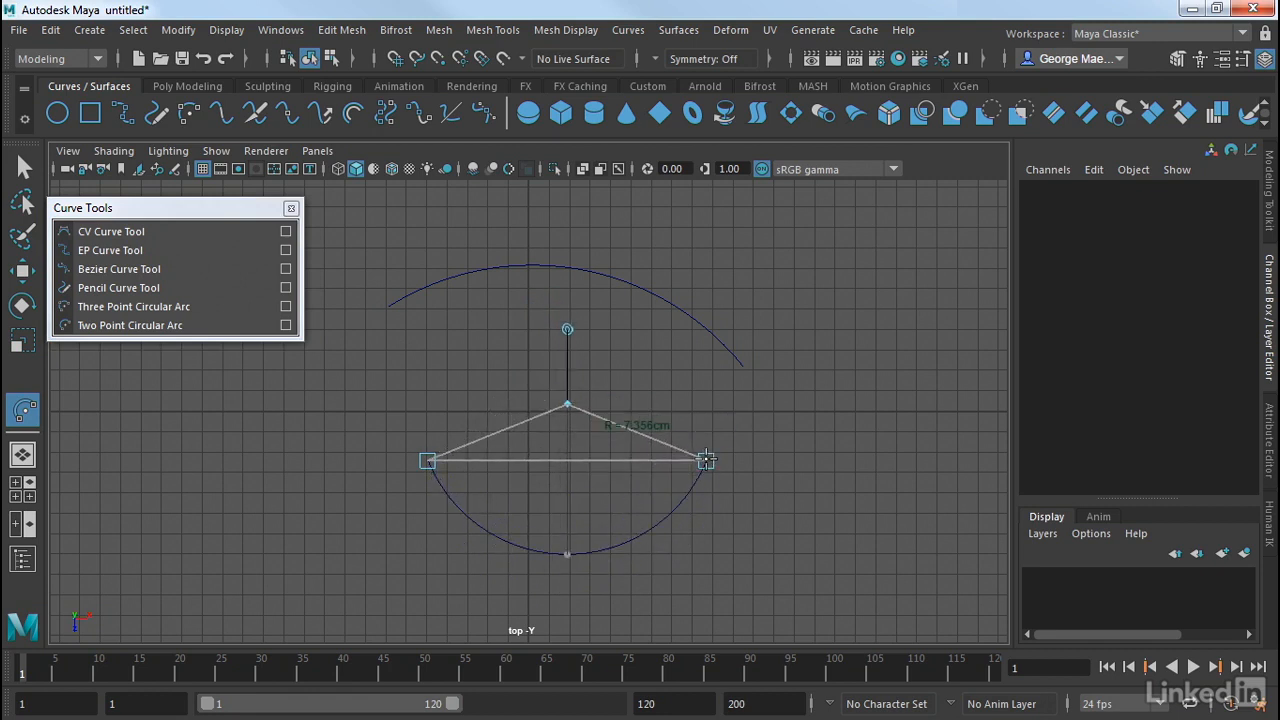
{"action": "key", "text": "w"}
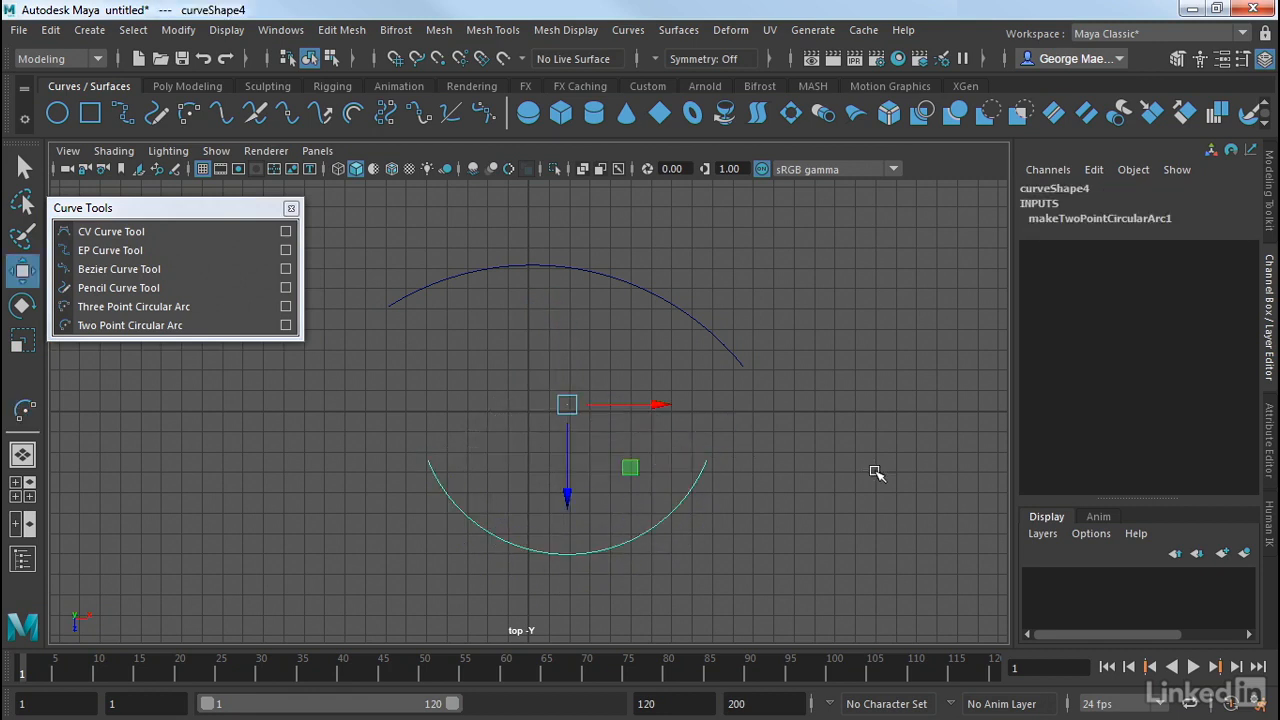
{"action": "left_click", "coordinate": [876, 473]}
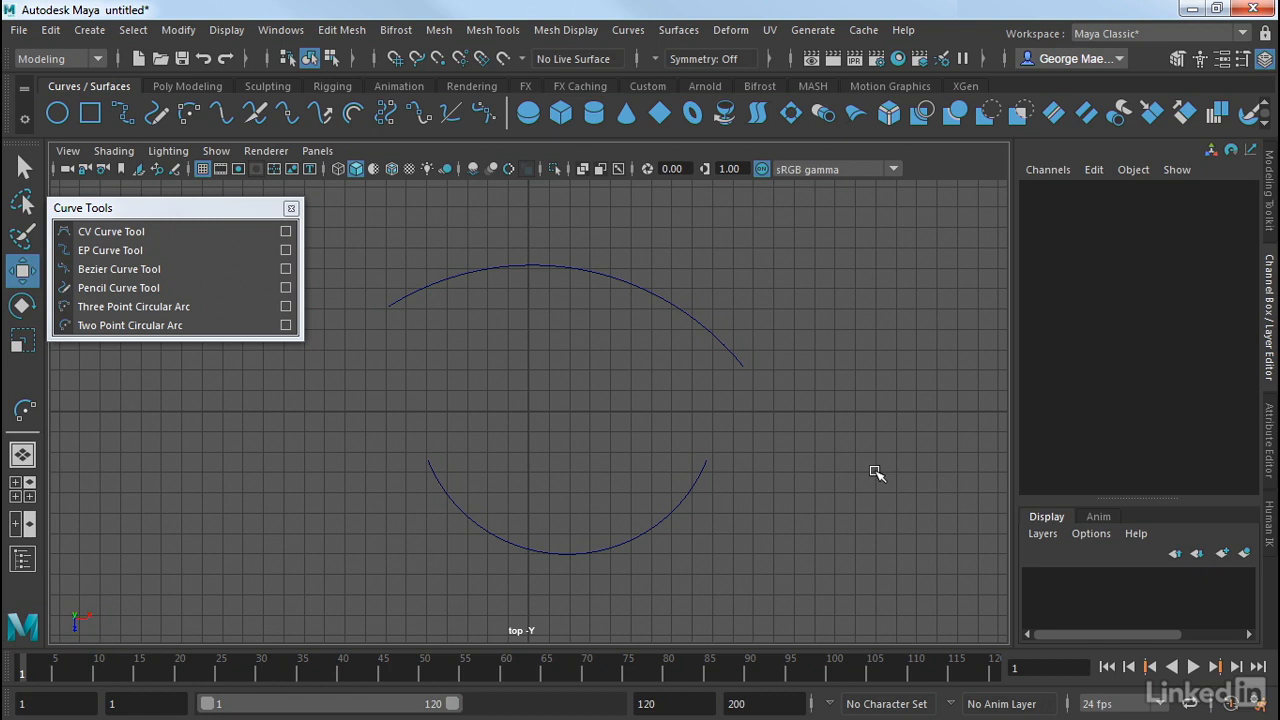